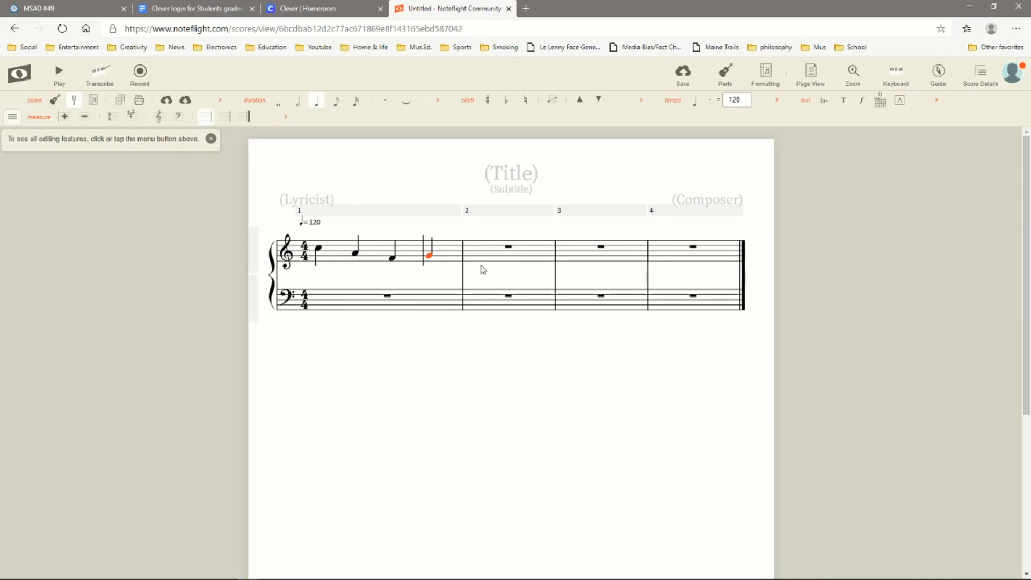
- Enter treble-staff quarter notes A, B, C, D in measure 2 and E, F, G in measure 3
click(475, 257)
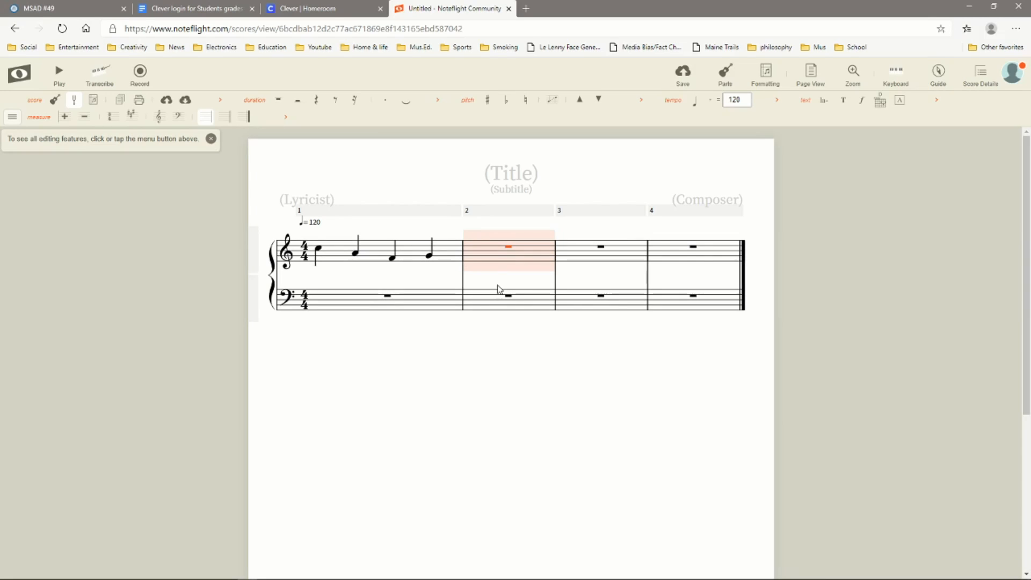
key(a)
key(b)
key(c)
key(d)
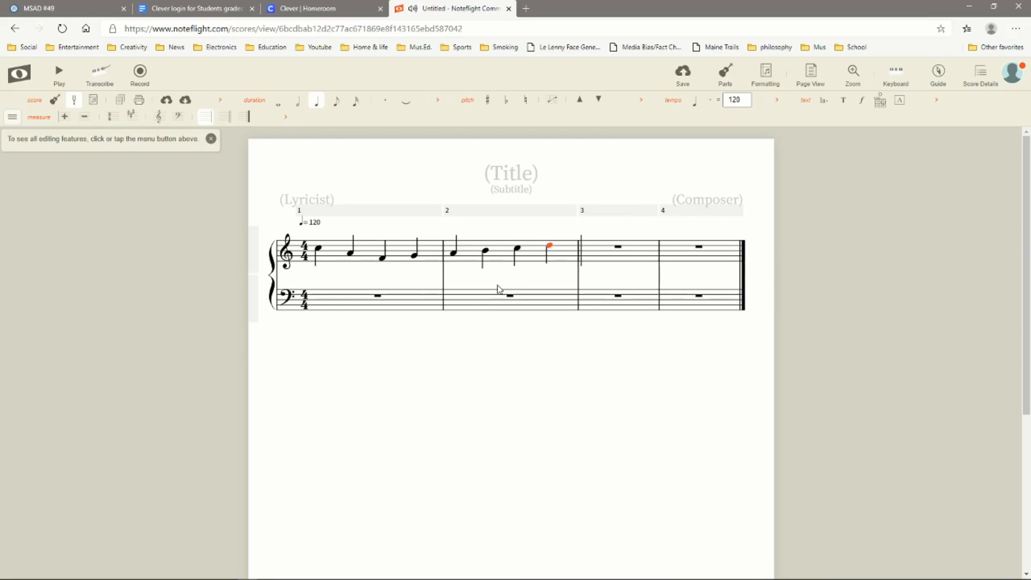
key(e)
key(f)
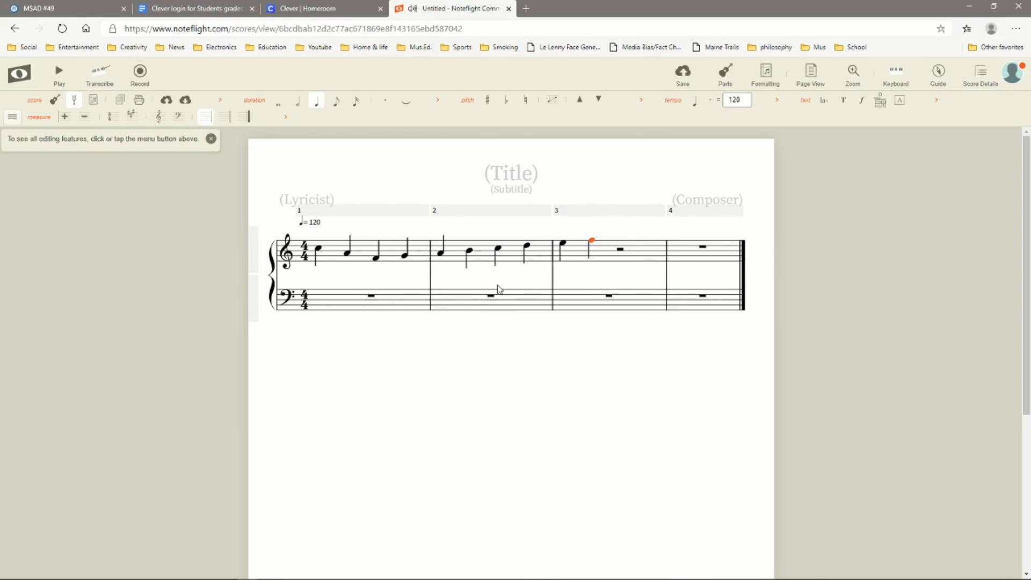
key(g)
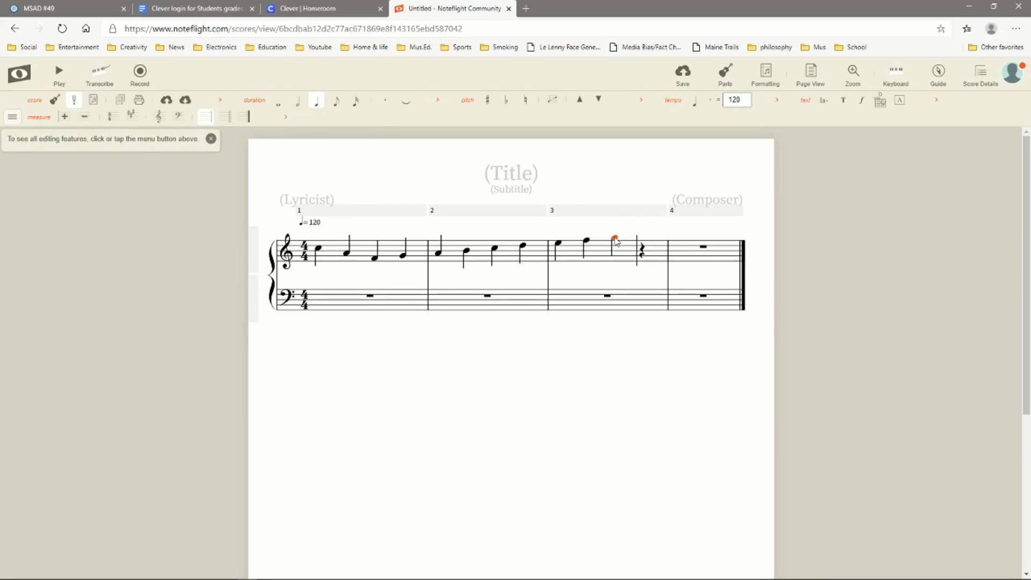
- Change the last G in treble measure 3 to an eighth note and complete the measure with eighth notes A, G, F
click(337, 105)
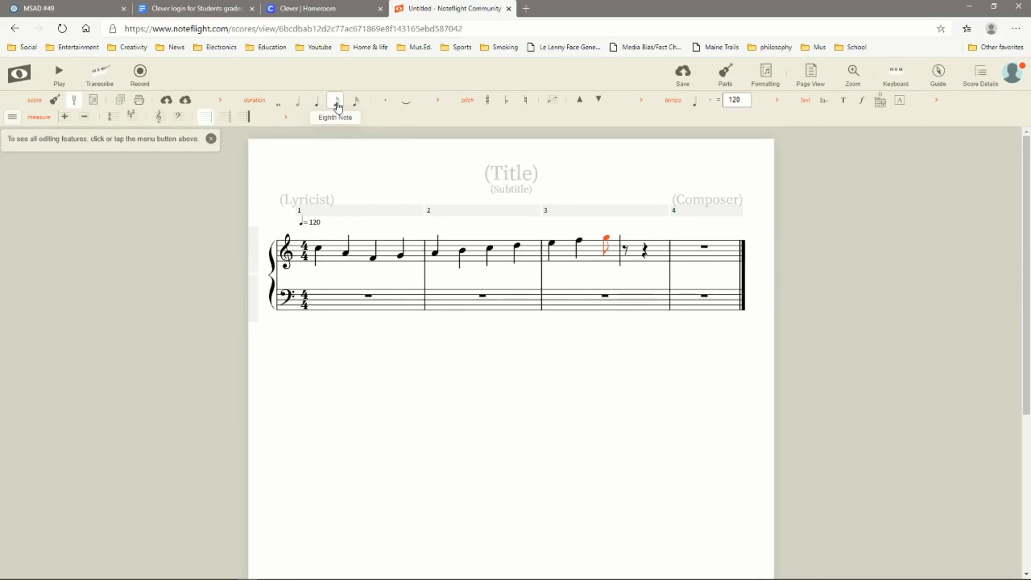
key(a)
key(g)
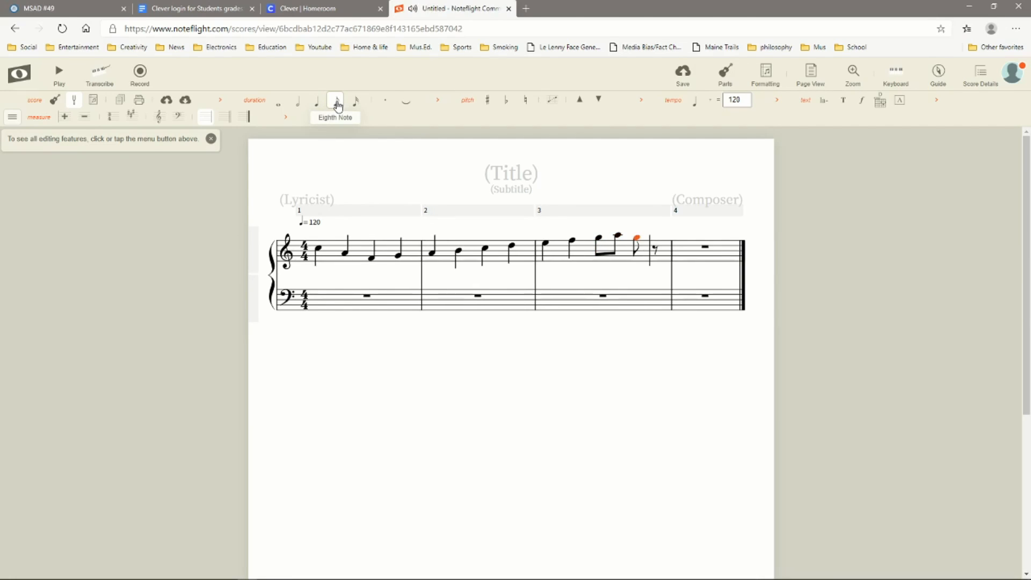
key(f)
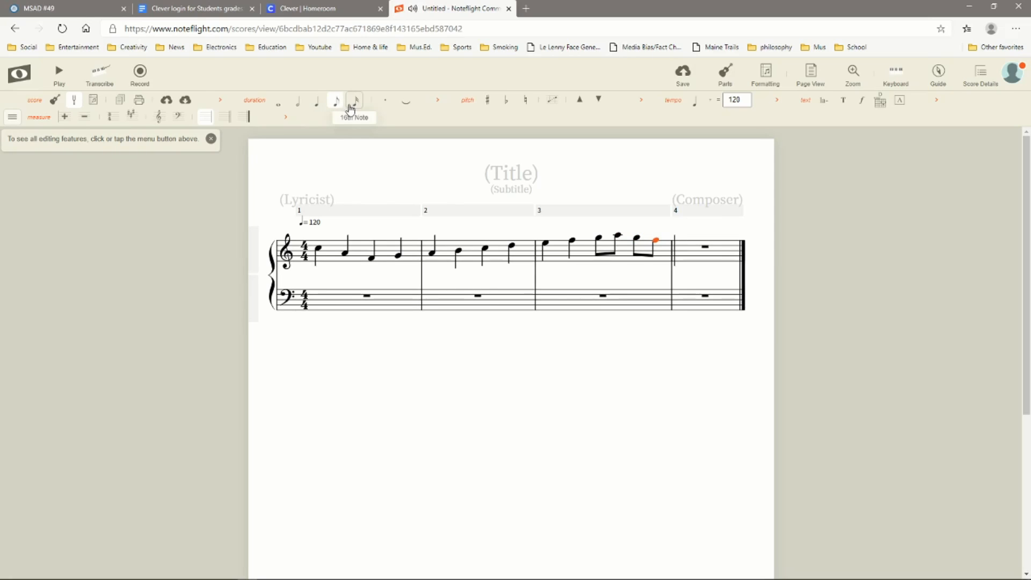
- Fill treble measure 4 with eighth notes E, D, C, B followed by quarter notes C and E
key(e)
key(f)
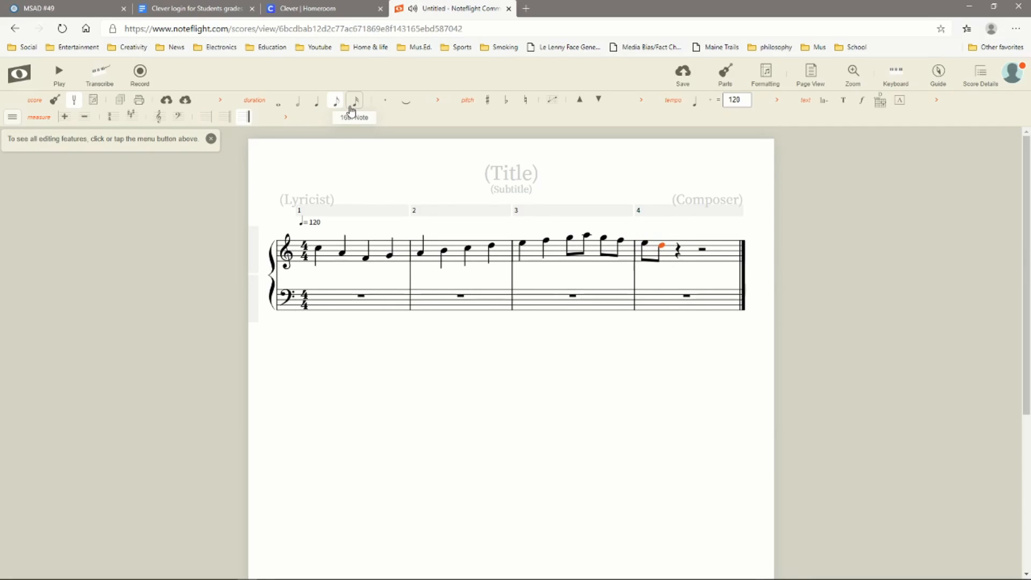
key(d)
key(b)
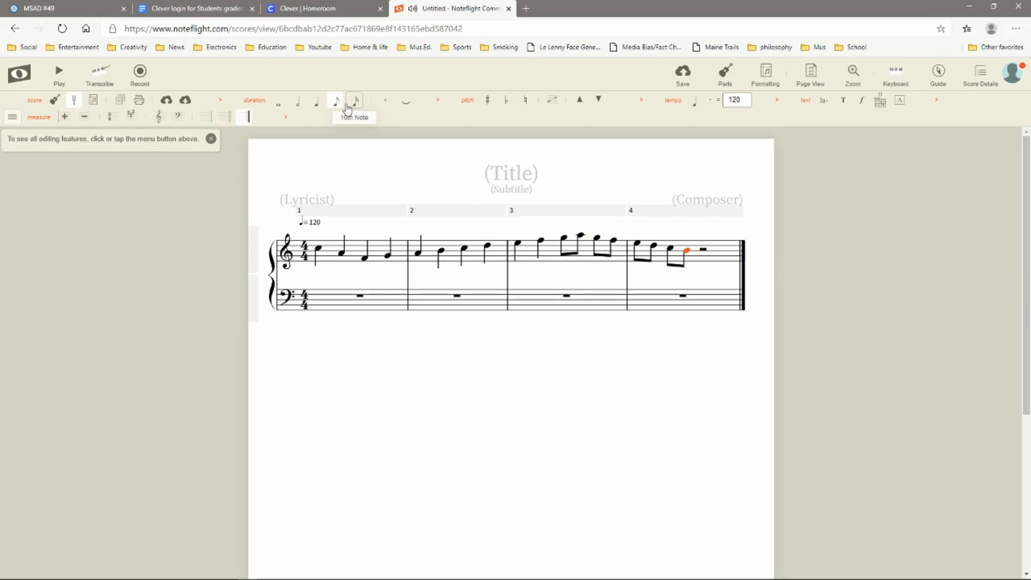
key(c)
click(320, 106)
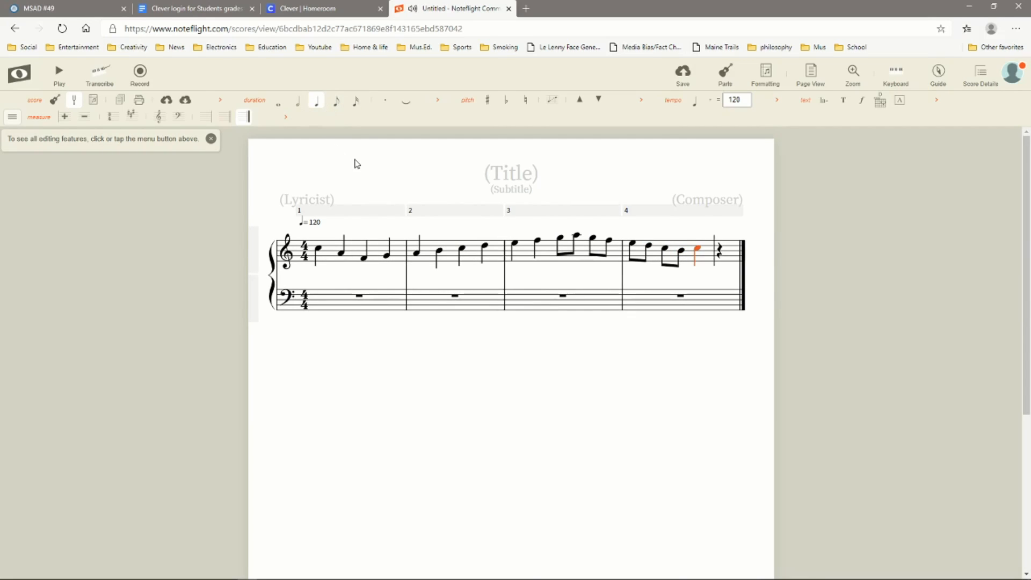
key(d)
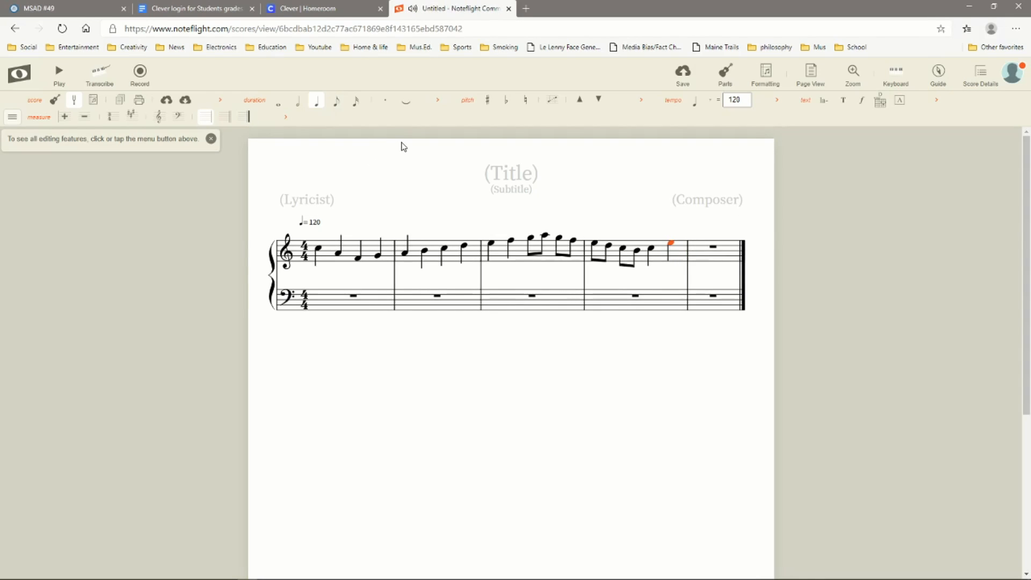
- Enter sixteenth notes G, G, A, G, F, E, D, E in the first half of treble measure 5
key(g)
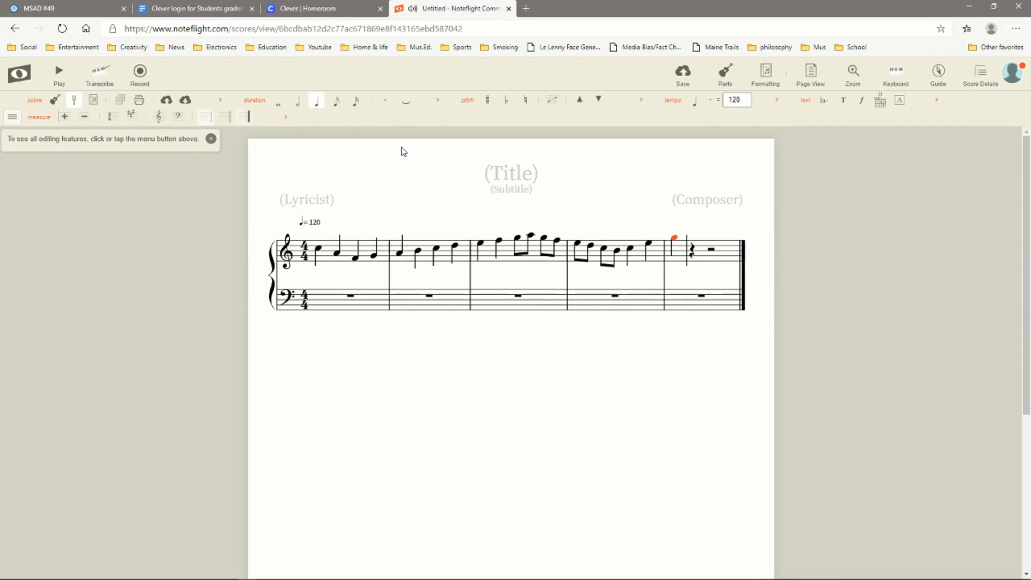
click(355, 104)
key(g)
key(a)
key(g)
key(f)
key(e)
key(d)
key(e)
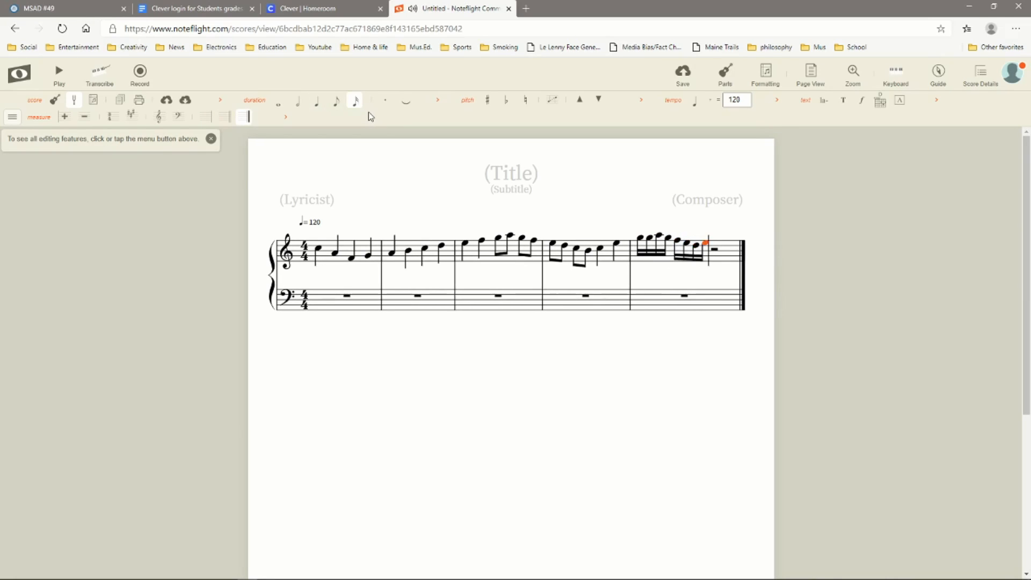
- Complete treble measure 5 with sixteenth notes D, C, B, C, D, E, D, C and add a half note C in measure 6
key(d)
key(c)
key(b)
key(a)
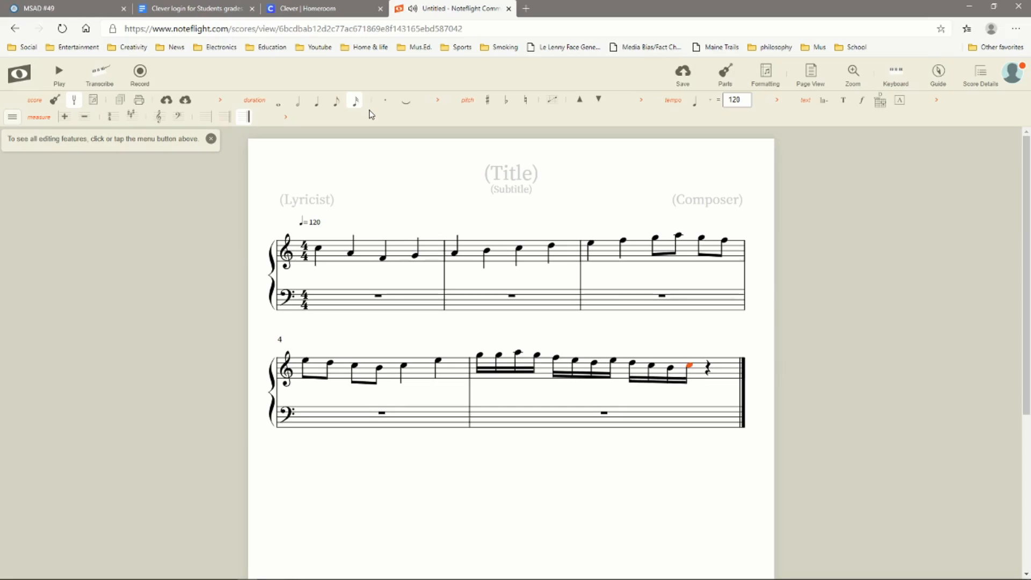
key(d)
key(e)
key(d)
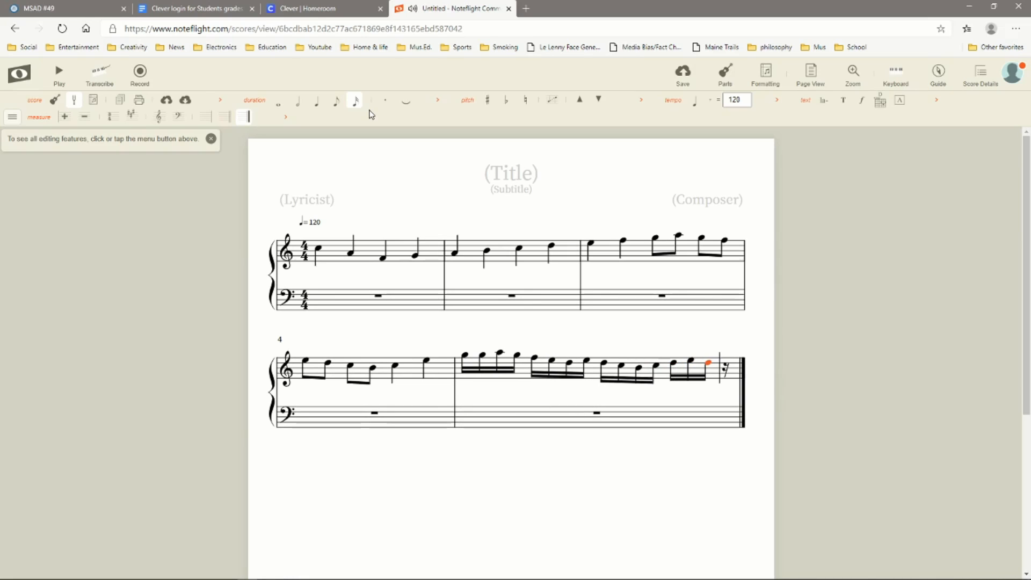
key(c)
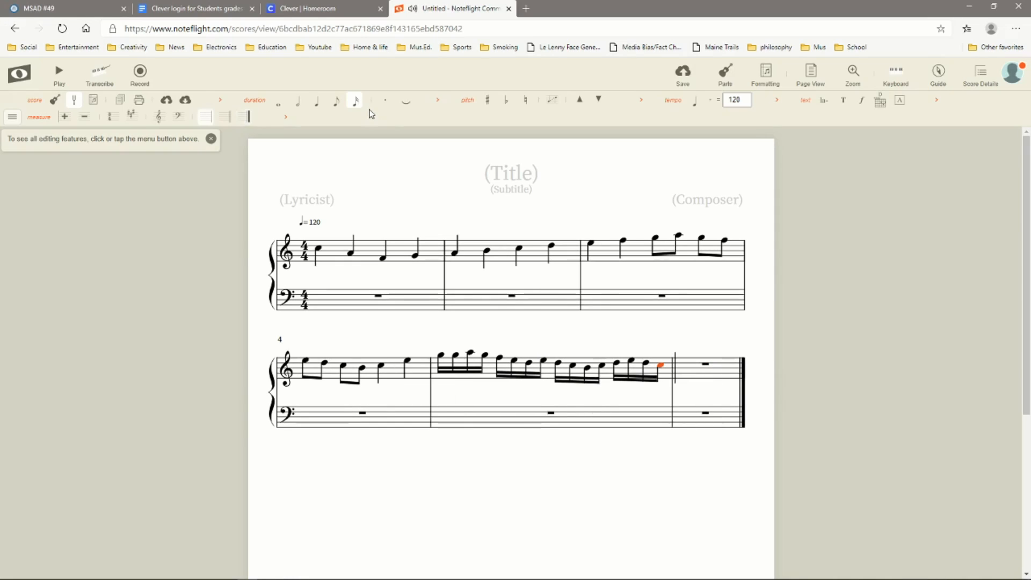
key(c)
click(298, 101)
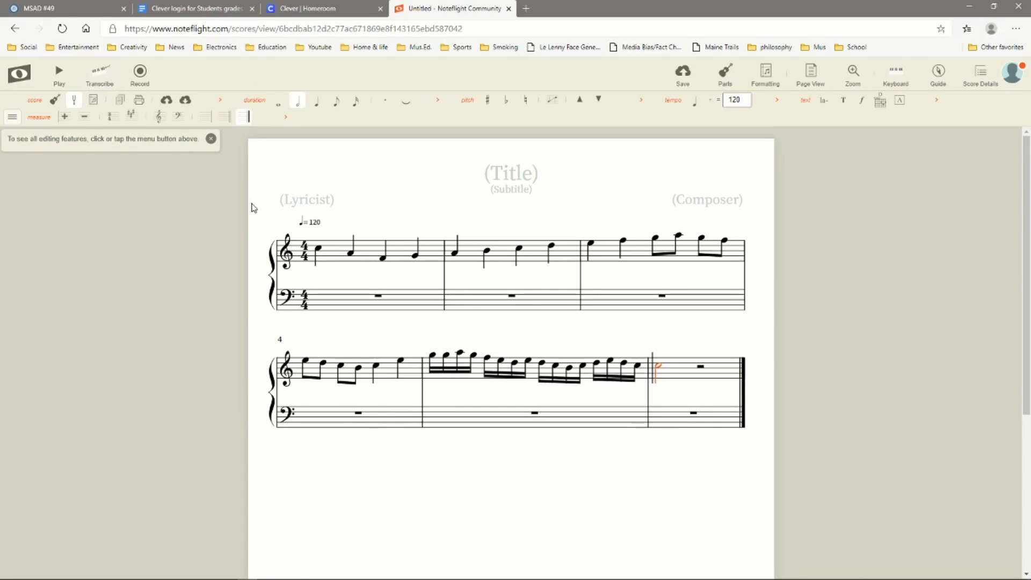
- Play back the score from the first note of measure 1
click(61, 79)
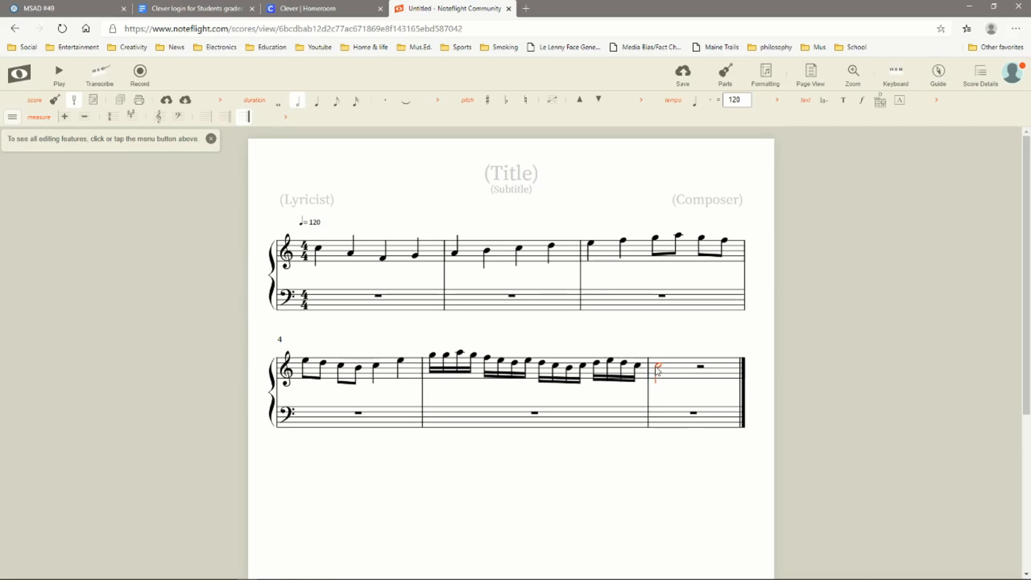
click(318, 251)
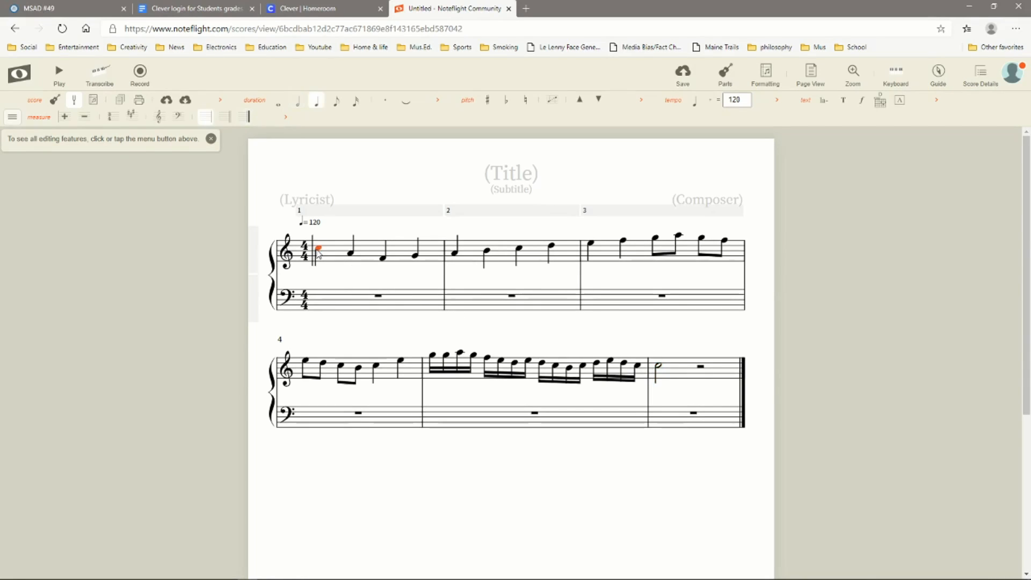
click(57, 72)
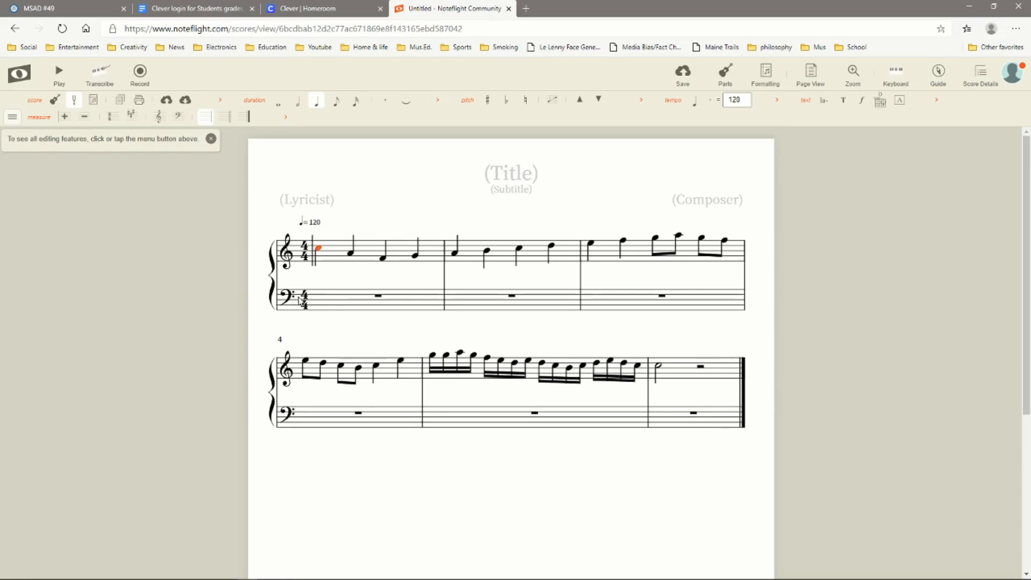
- Place a whole note F in measure 1 of the bass staff
click(332, 309)
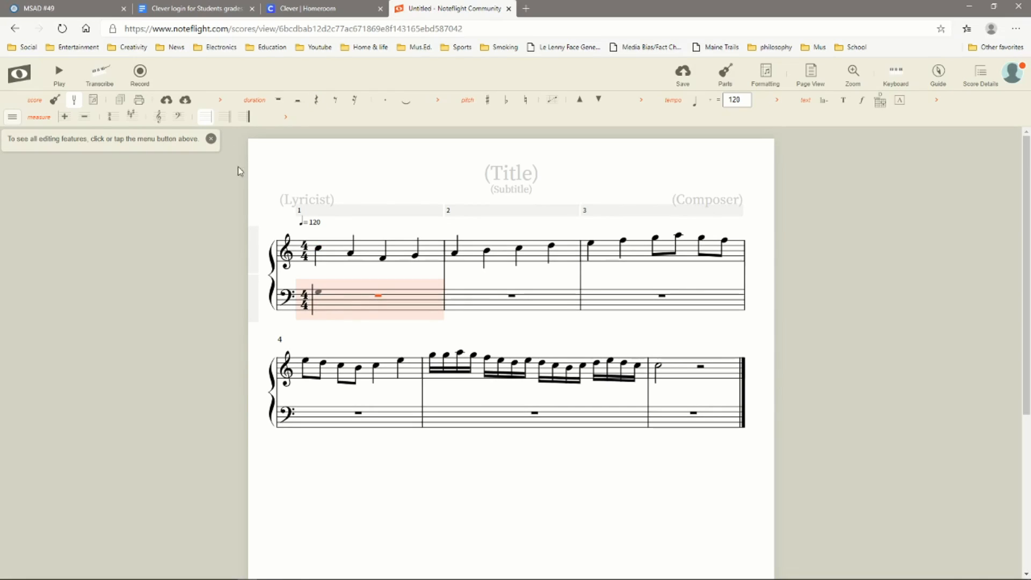
click(321, 298)
click(299, 101)
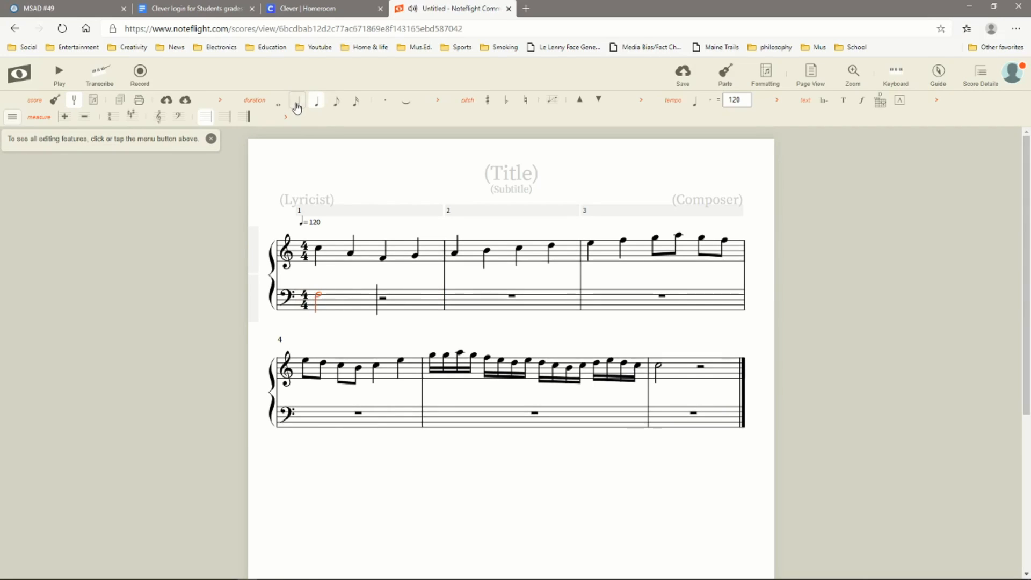
click(278, 102)
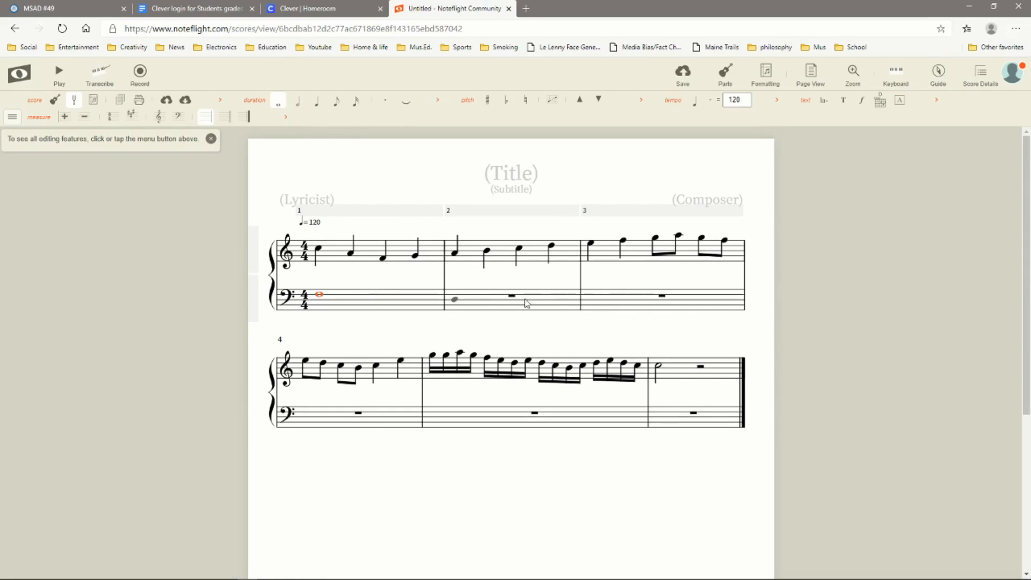
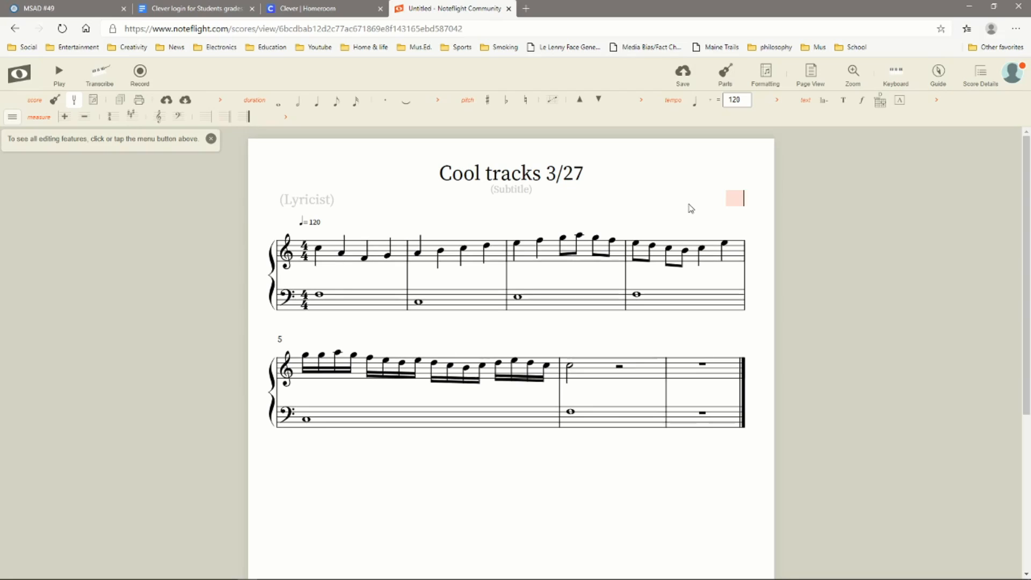
- Enter the composer's name in the score header, leave the lyricist and subtitle empty, and save the score
text(Mr. Lund)
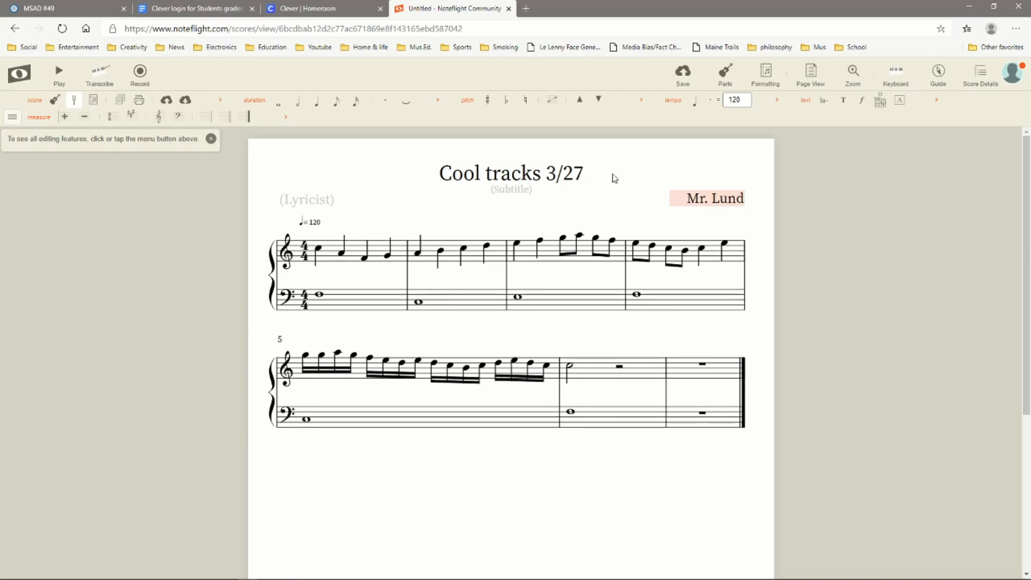
click(297, 206)
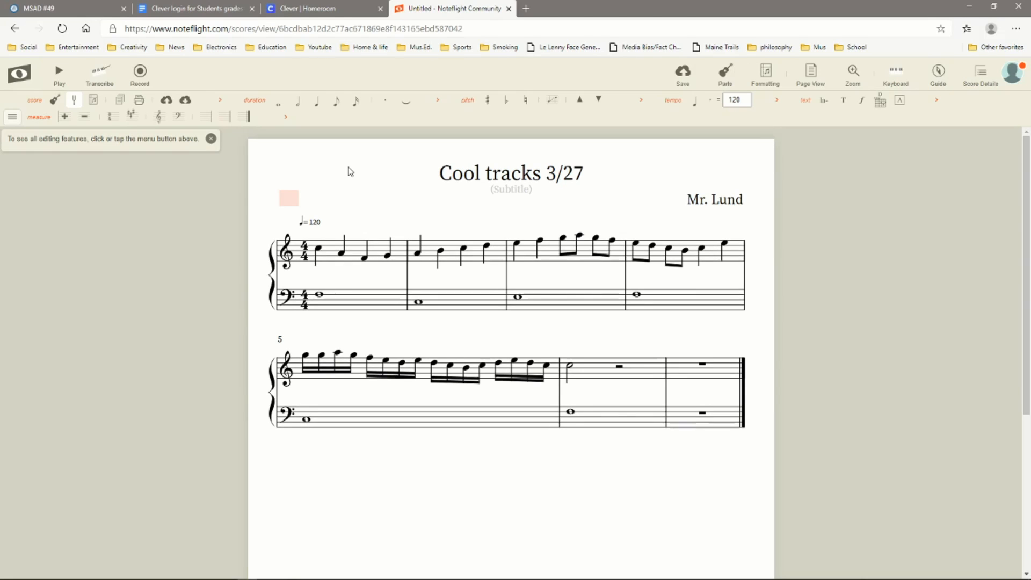
click(515, 192)
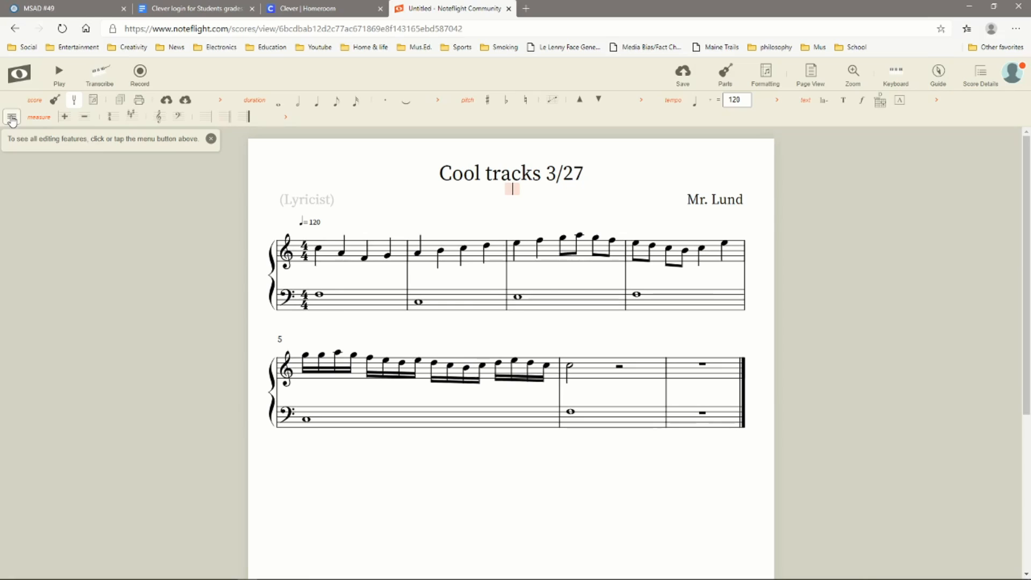
click(63, 280)
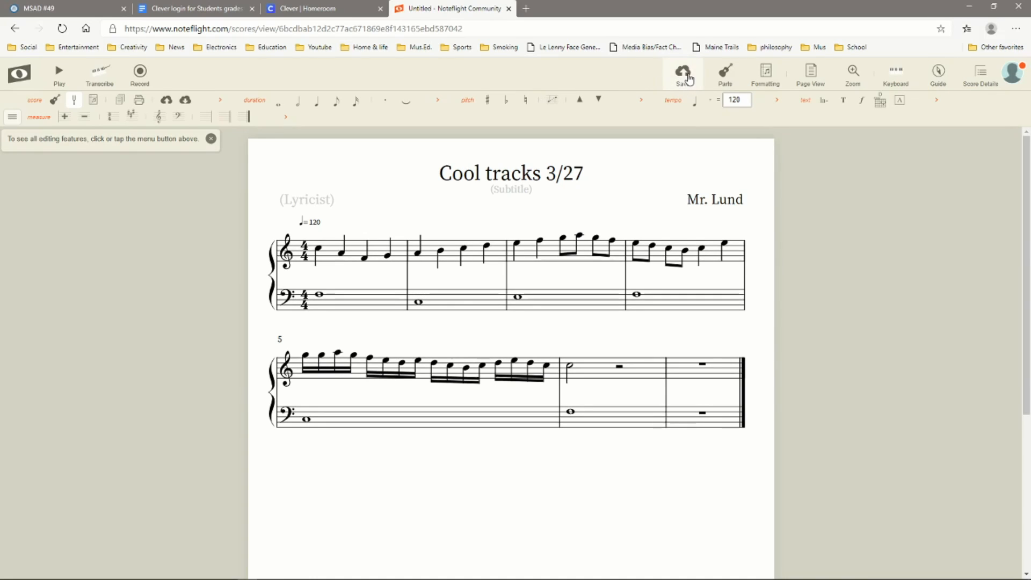
click(687, 78)
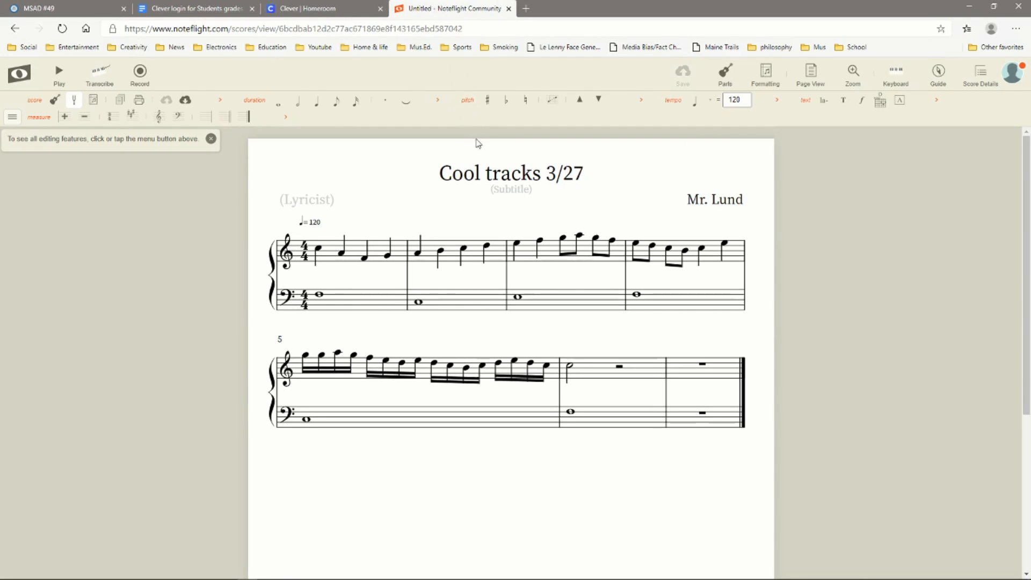
- Switch to the Clever homeroom, open Soundation for Education from the favorites, and log in with Google
click(347, 5)
scroll(516, 237, up, 3)
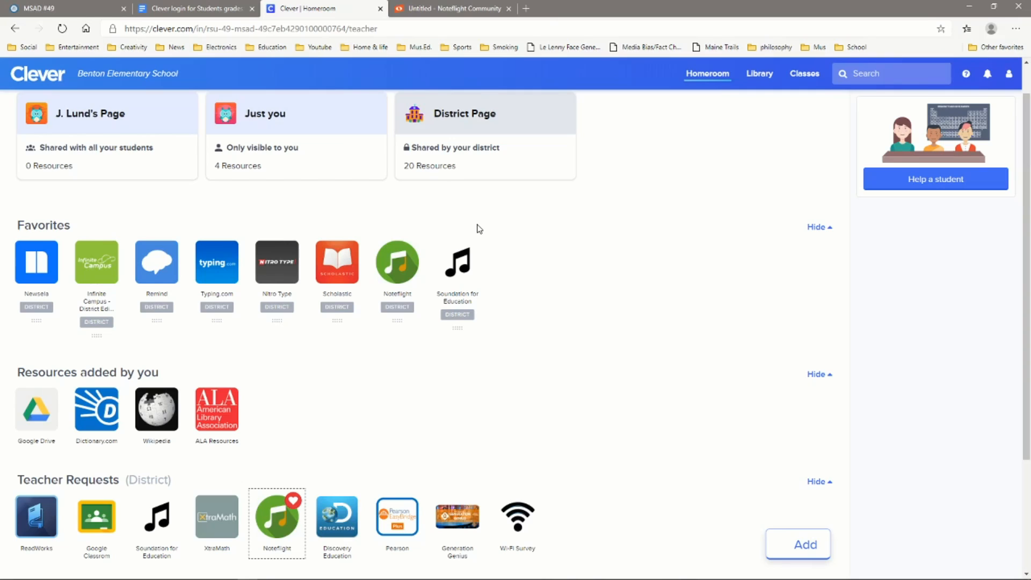
click(463, 262)
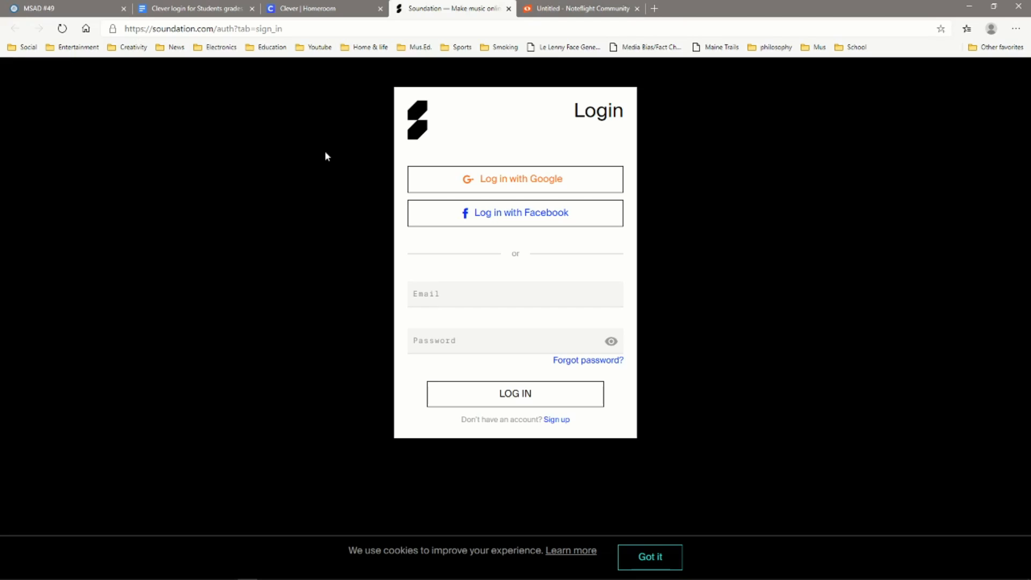
click(355, 8)
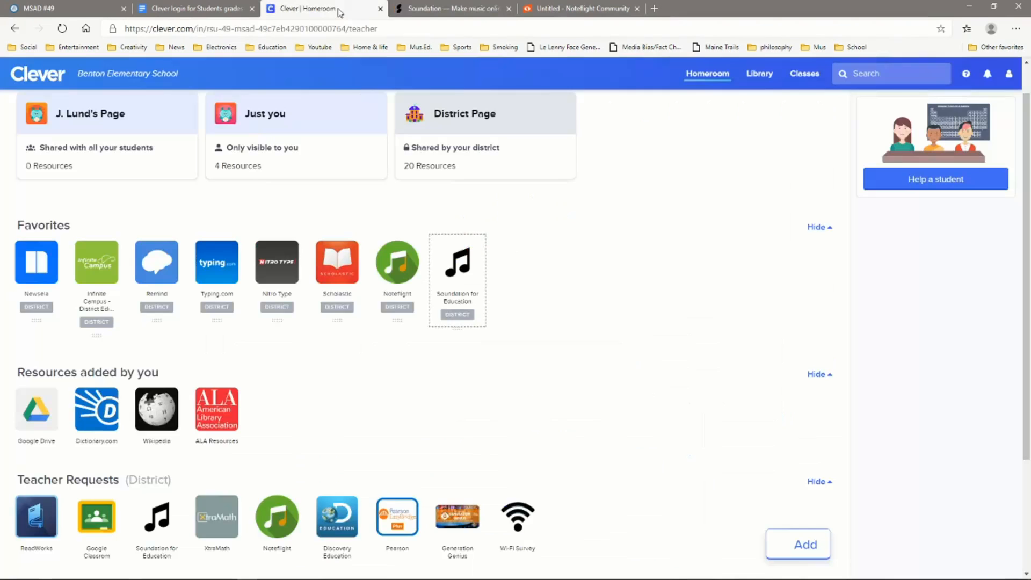
click(459, 291)
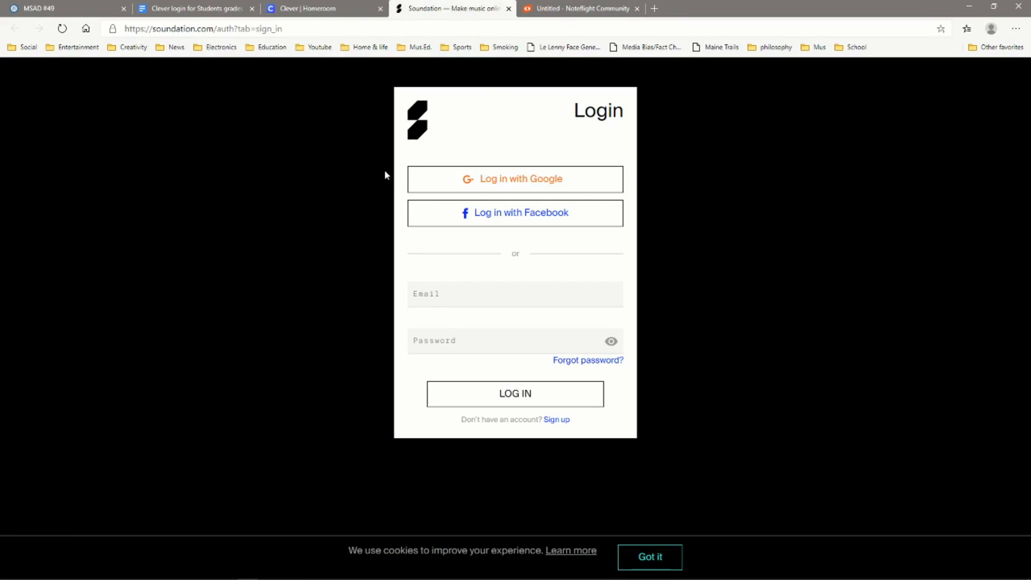
click(483, 183)
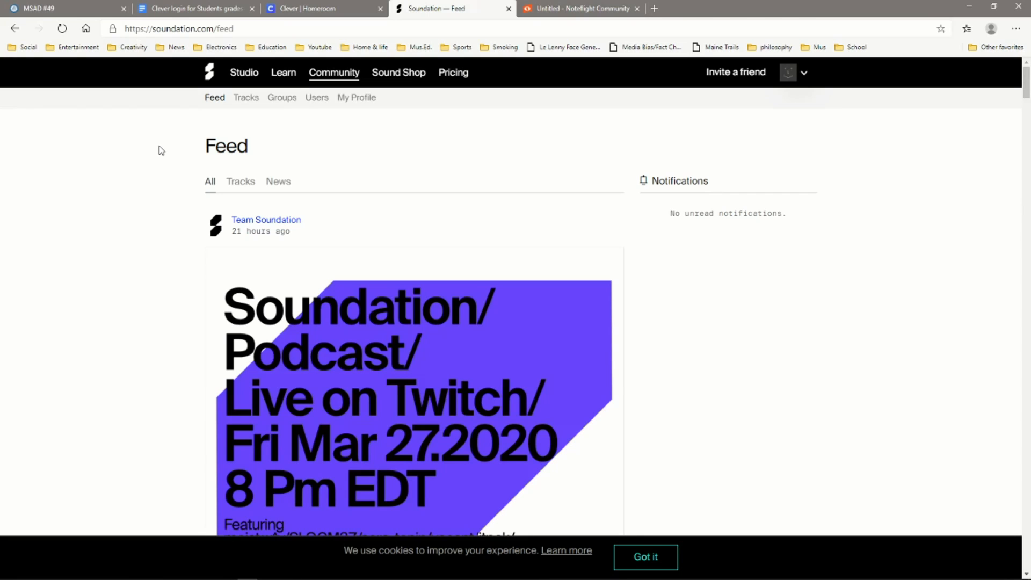
- Skim the Soundation community feed and open the Studio
scroll(157, 168, down, 6)
scroll(156, 168, up, 6)
click(250, 79)
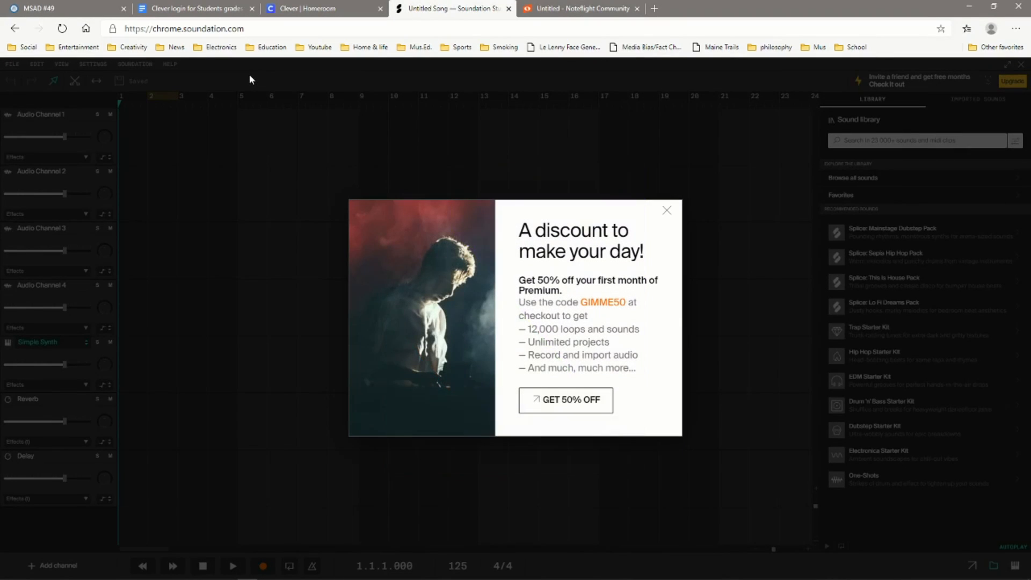
- Dismiss the discount offer, start a song from the HipHop/Trap template, and close the welcome tour prompt
click(667, 210)
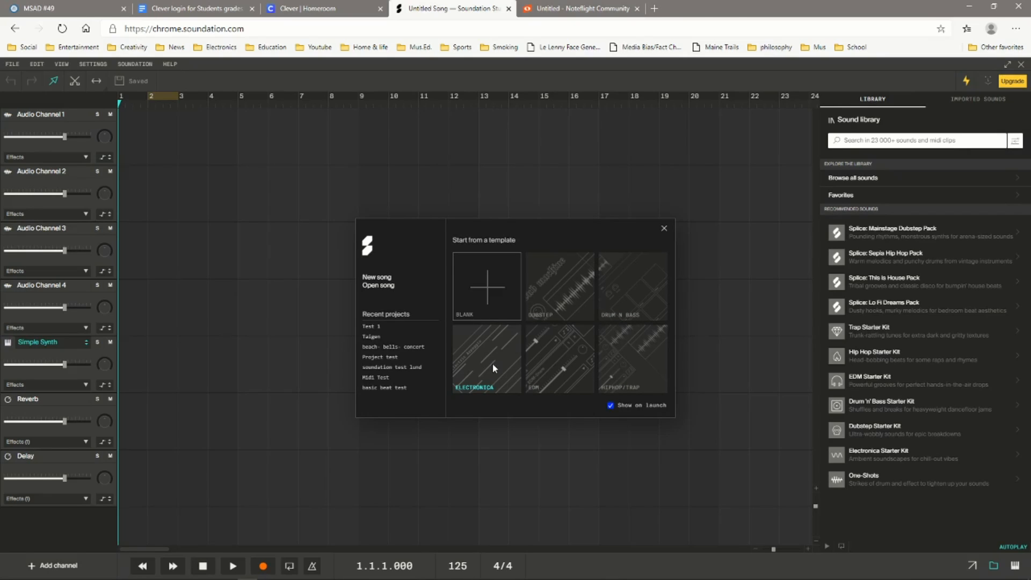
click(623, 364)
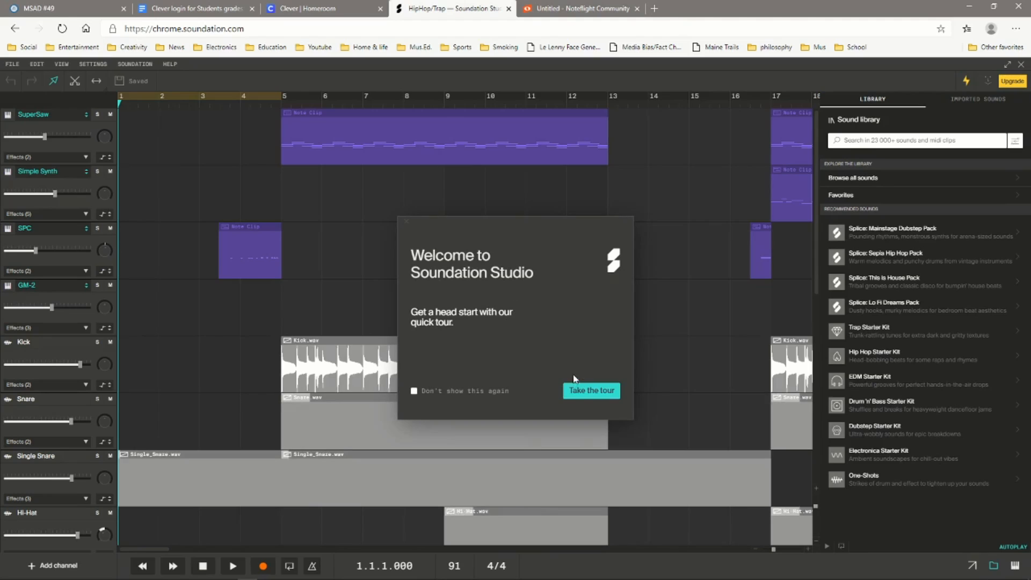
click(405, 222)
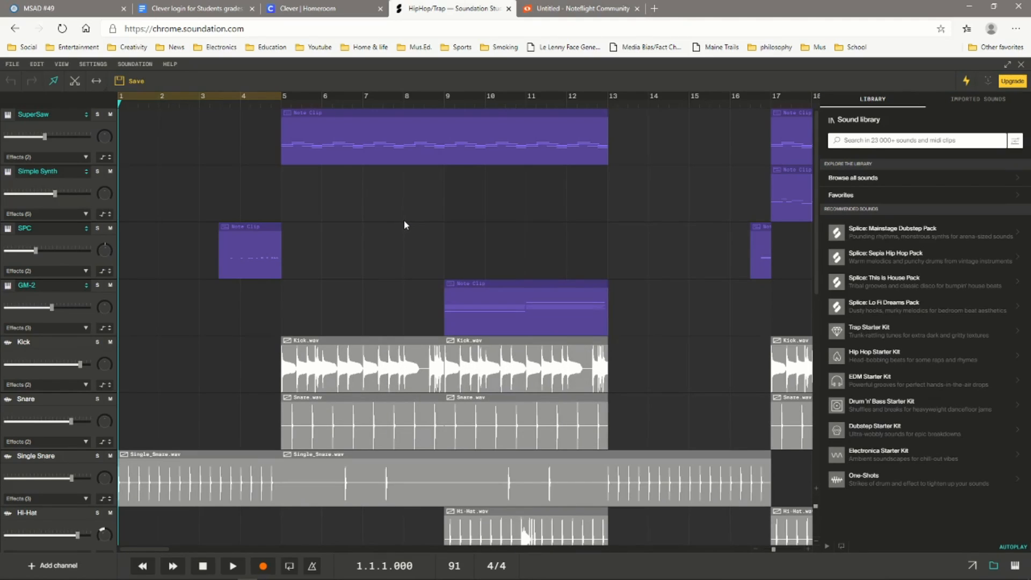
- Play the HipHop/Trap template song and look over its channels from the first bar to the last clips
scroll(404, 220, down, 6)
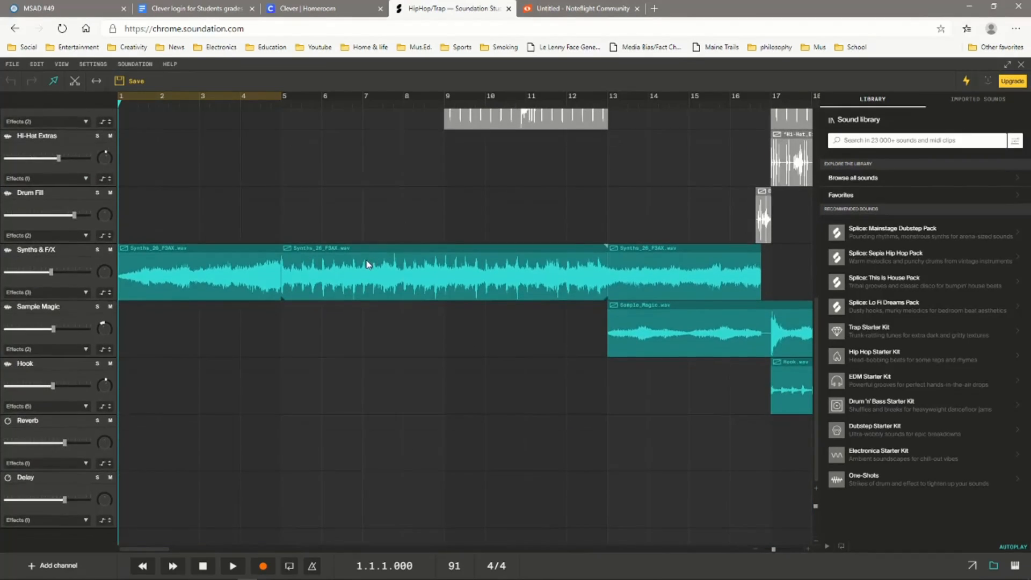
scroll(334, 308, up, 6)
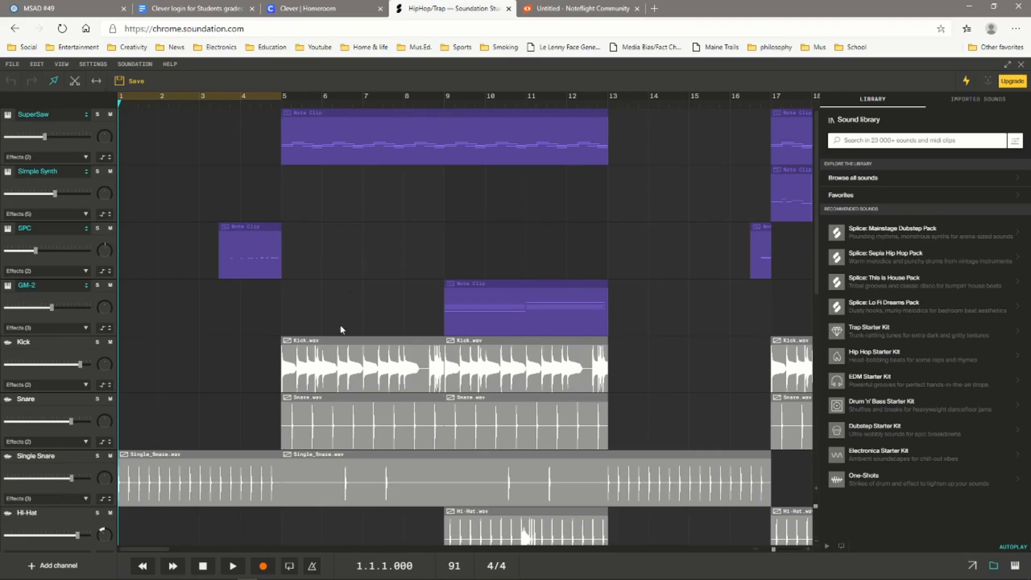
click(232, 566)
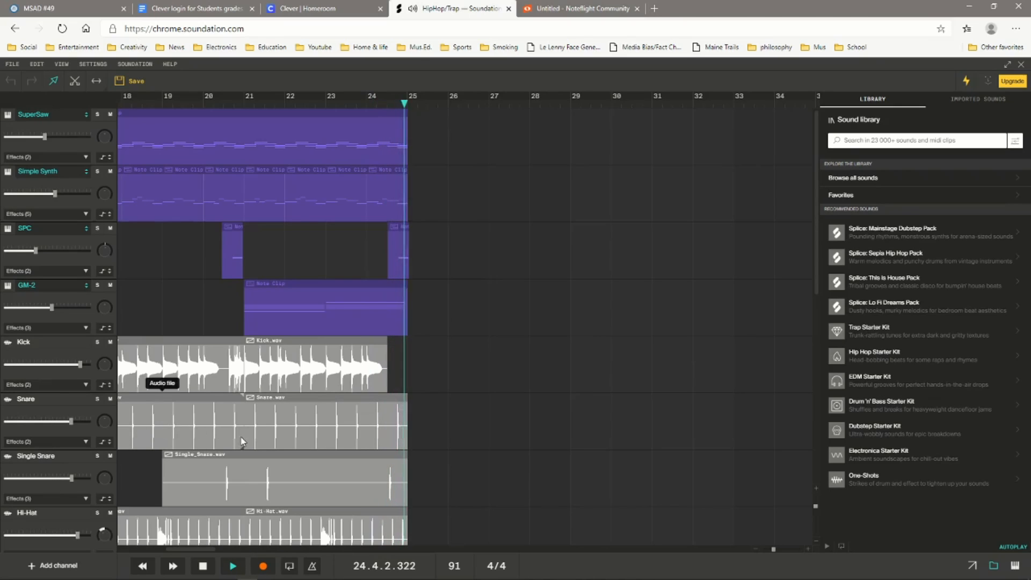
scroll(505, 408, down, 7)
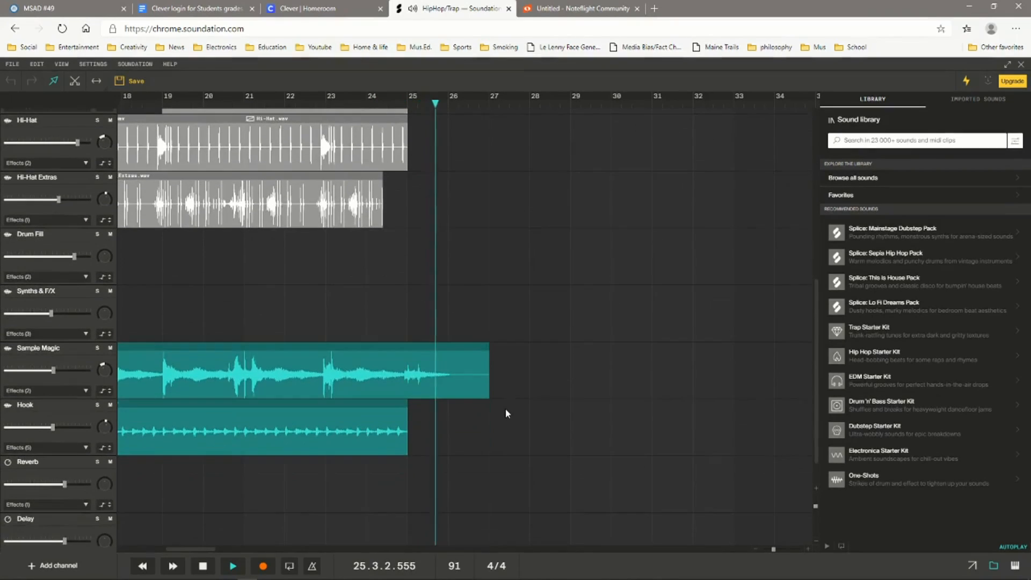
scroll(505, 409, down, 1)
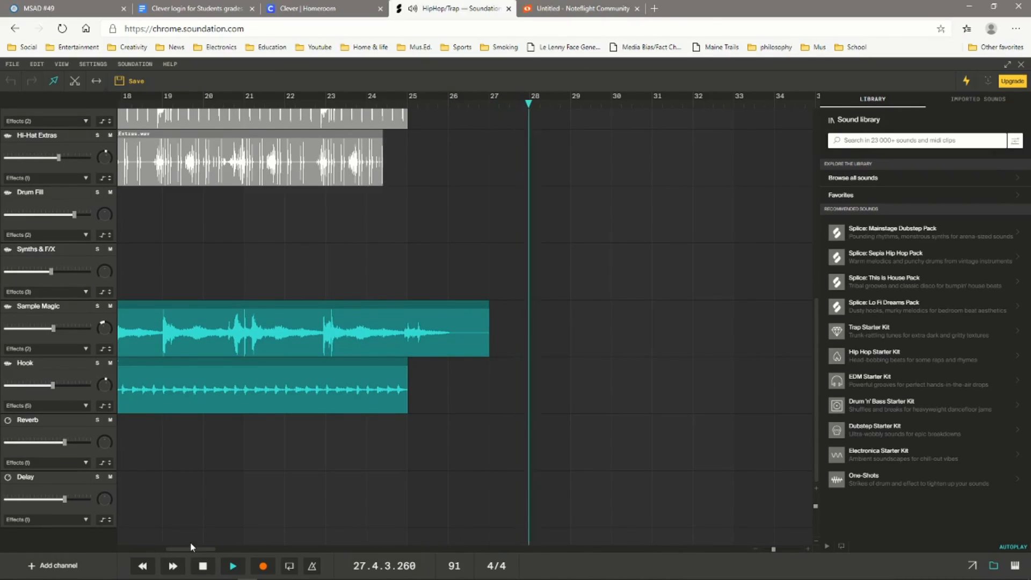
drag(190, 548, 115, 549)
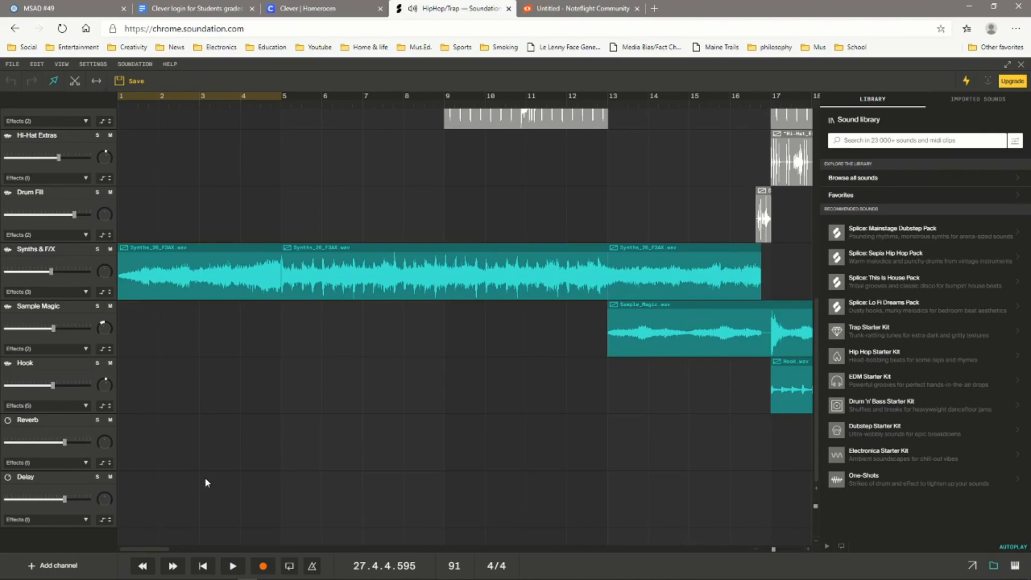
scroll(178, 460, up, 5)
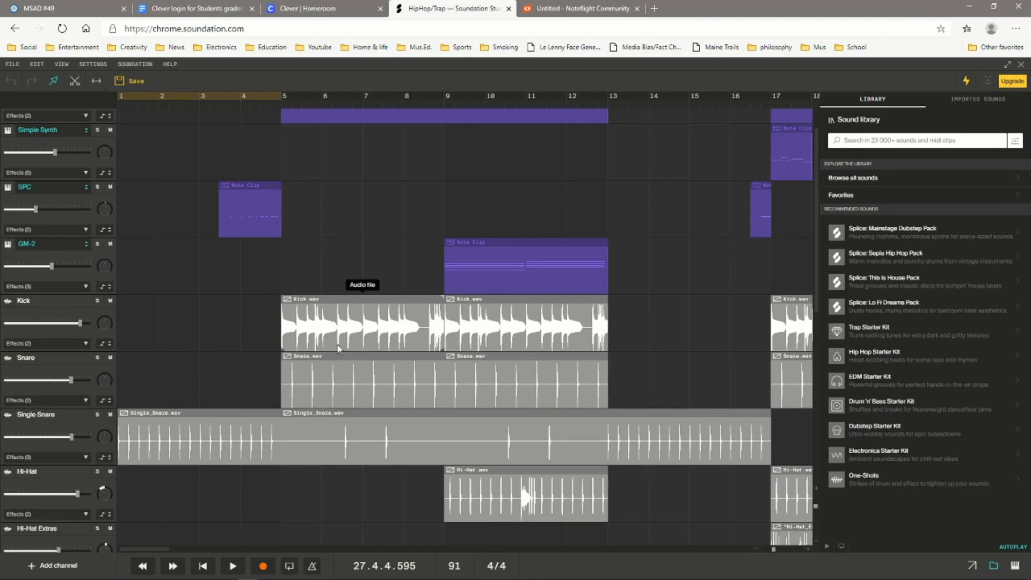
scroll(365, 351, up, 1)
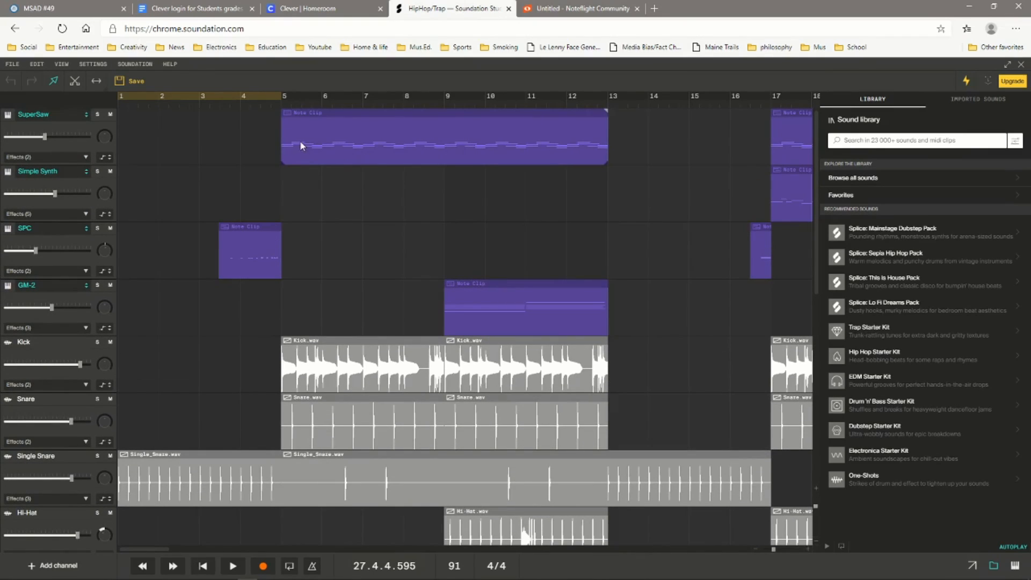
- Examine the template's clip types by selecting the first SuperSaw note clip and the first Kick audio clip
click(378, 134)
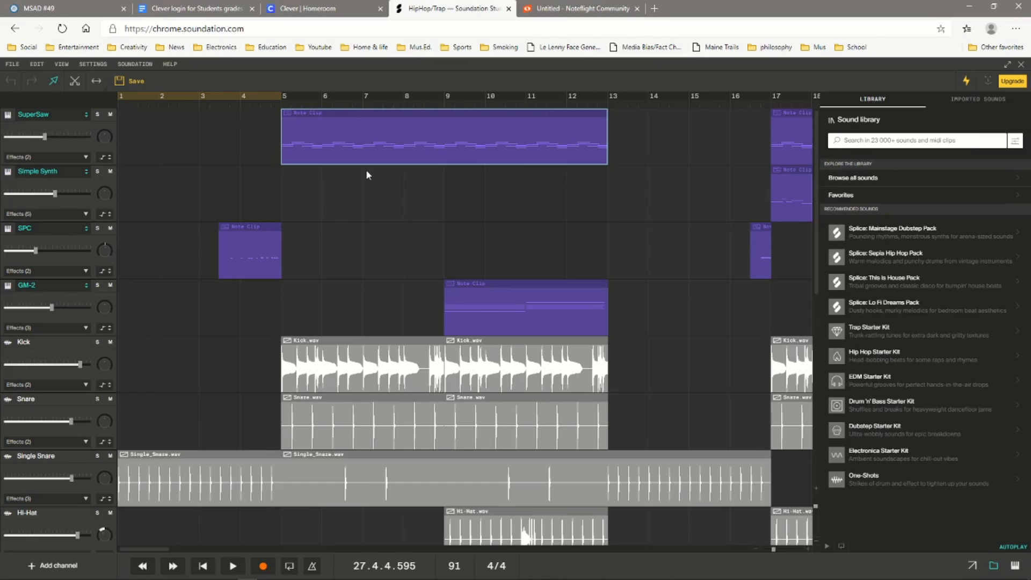
scroll(366, 172, down, 6)
scroll(326, 172, up, 6)
click(329, 368)
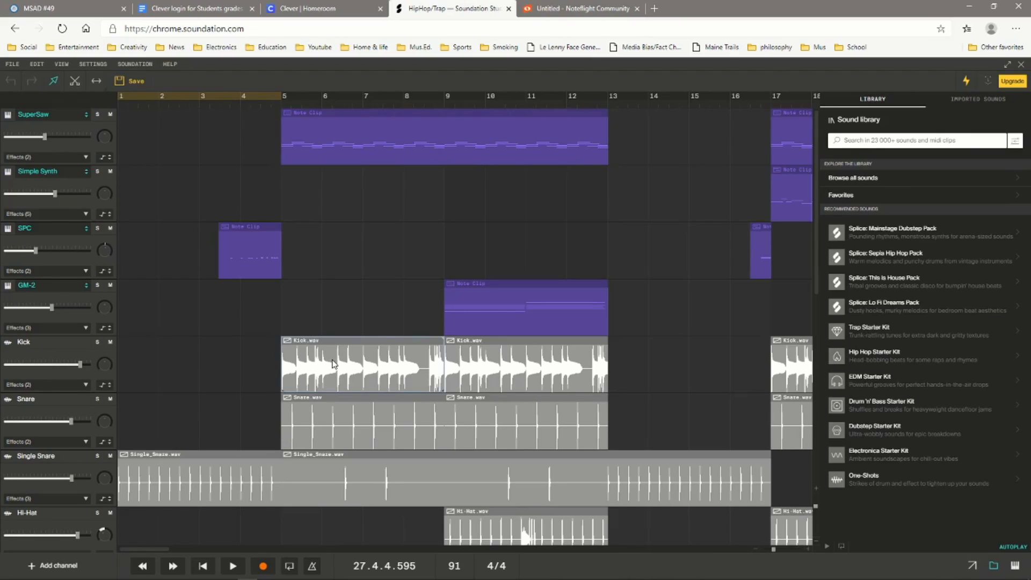
- Start a new empty song, discarding the changes to the HipHop/Trap song
click(12, 65)
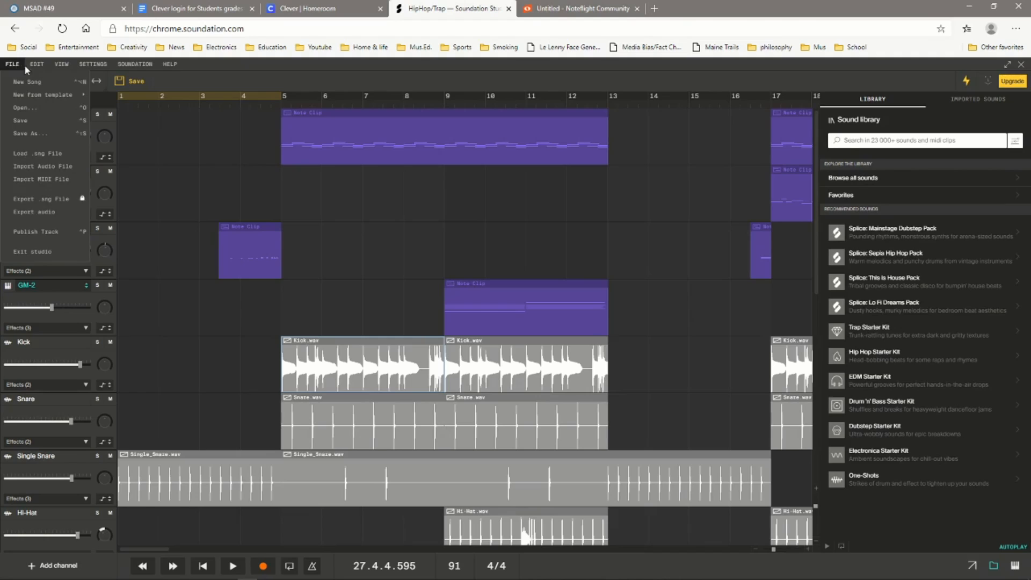
click(22, 80)
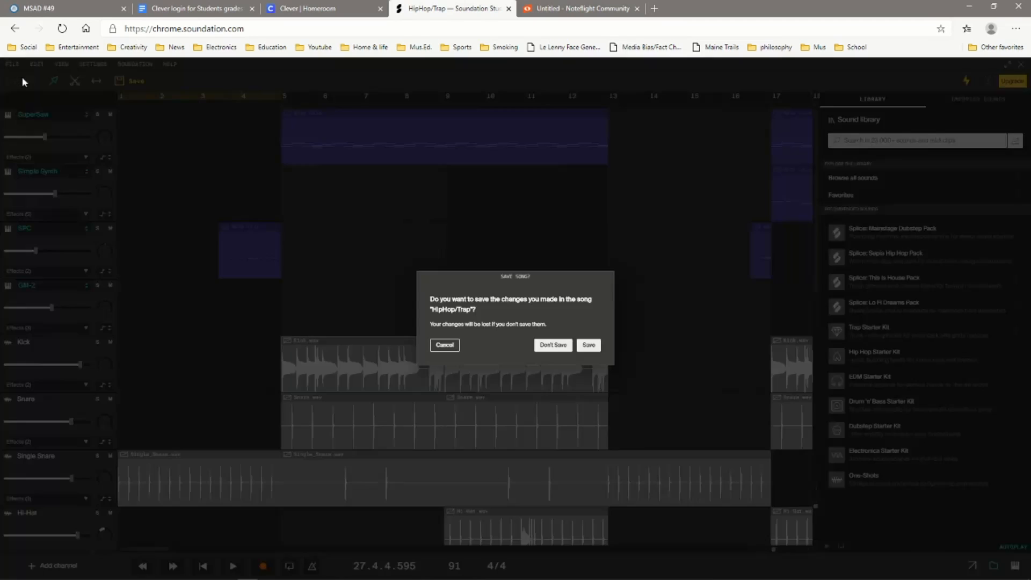
click(553, 345)
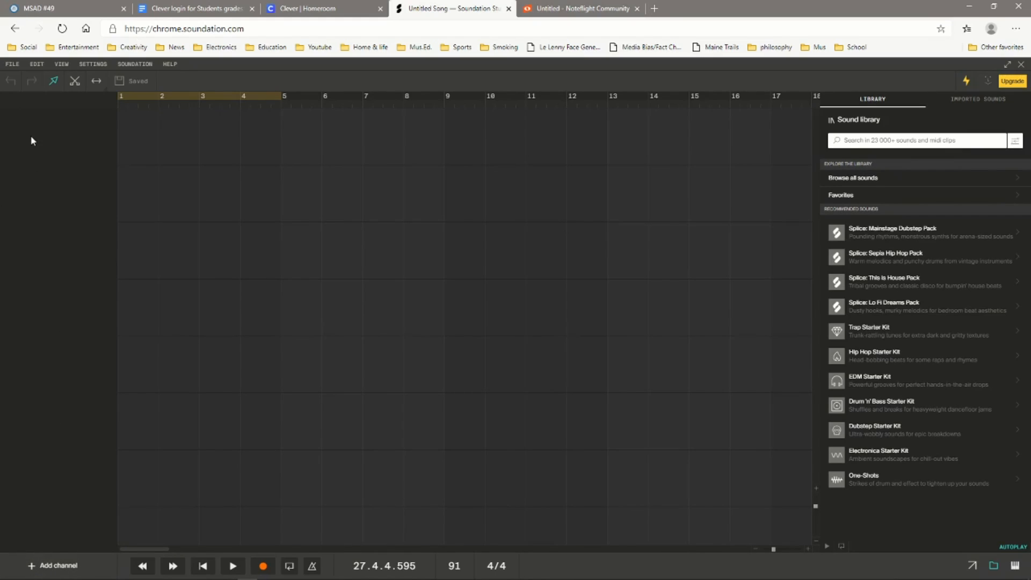
- Add five audio channels to the empty song
click(45, 565)
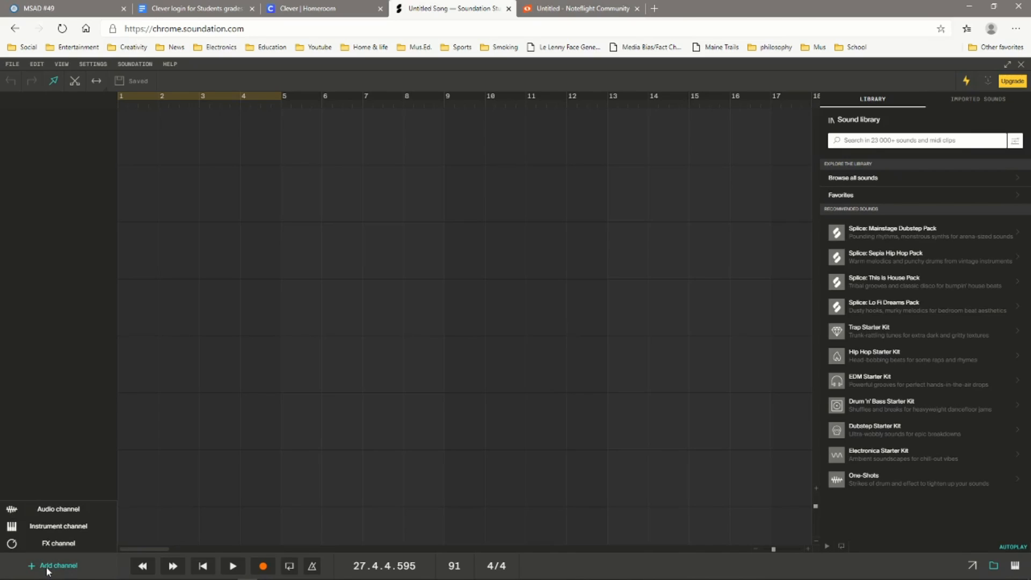
click(14, 510)
click(41, 563)
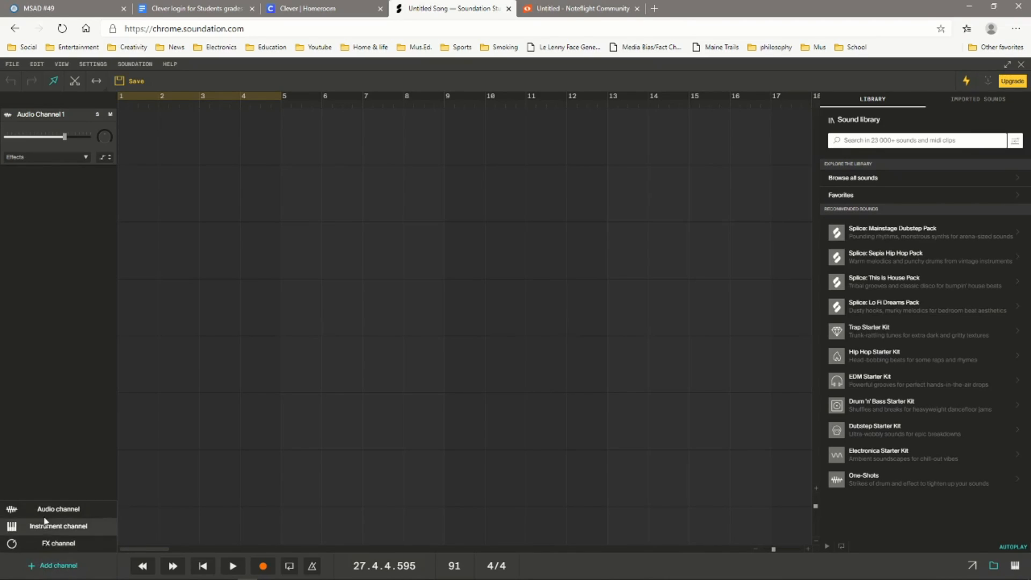
click(54, 509)
click(51, 563)
click(53, 512)
click(51, 564)
click(56, 511)
click(46, 567)
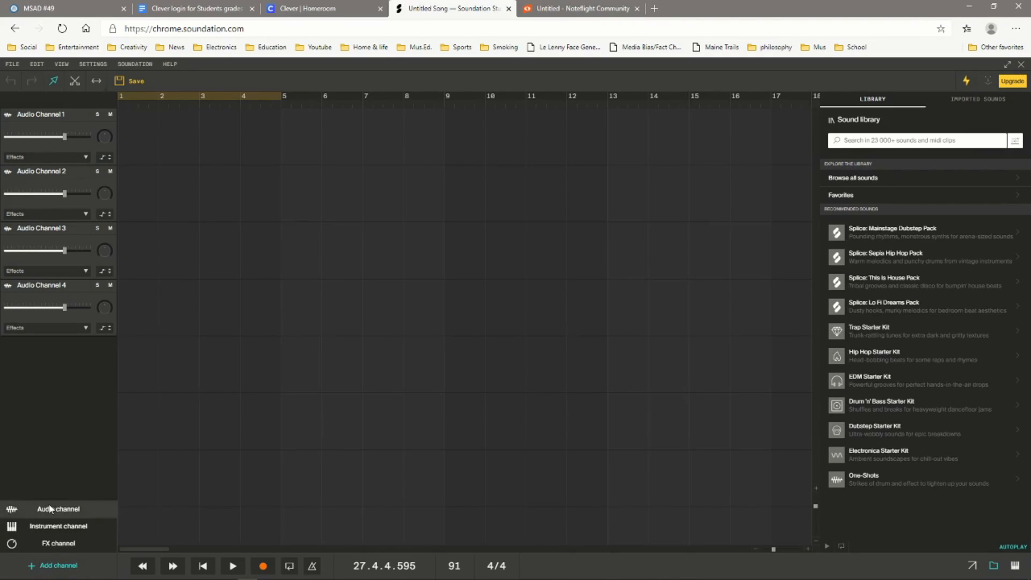
click(52, 510)
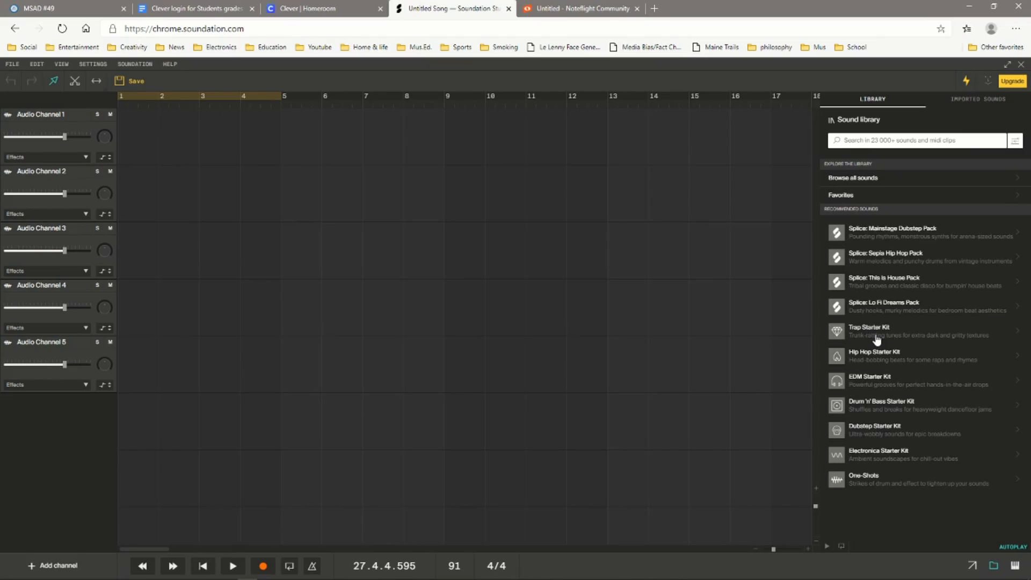
- Open the EDM Starter Kit in the sound library and look through its free sounds
click(883, 390)
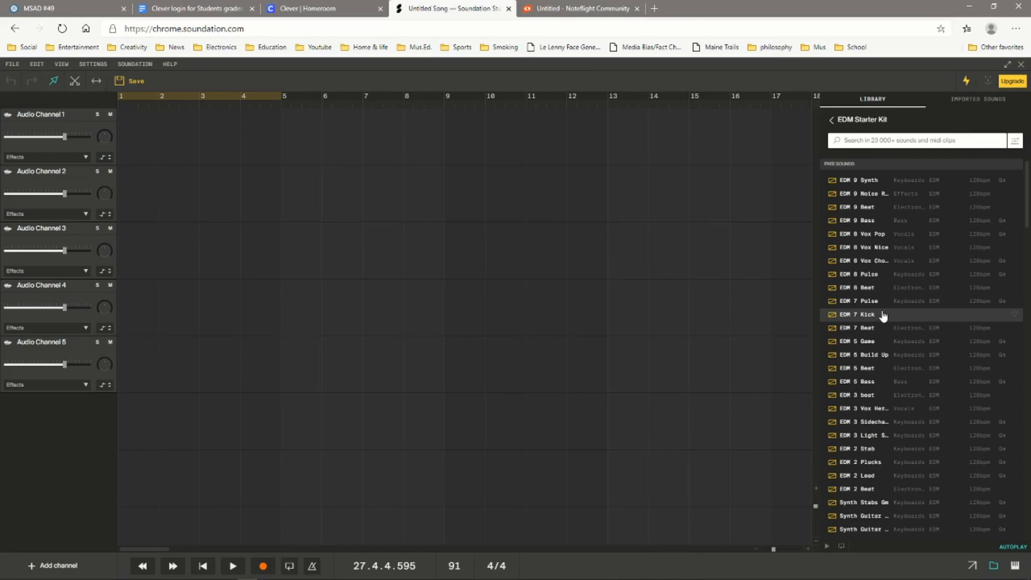
scroll(879, 322, down, 10)
scroll(881, 315, up, 10)
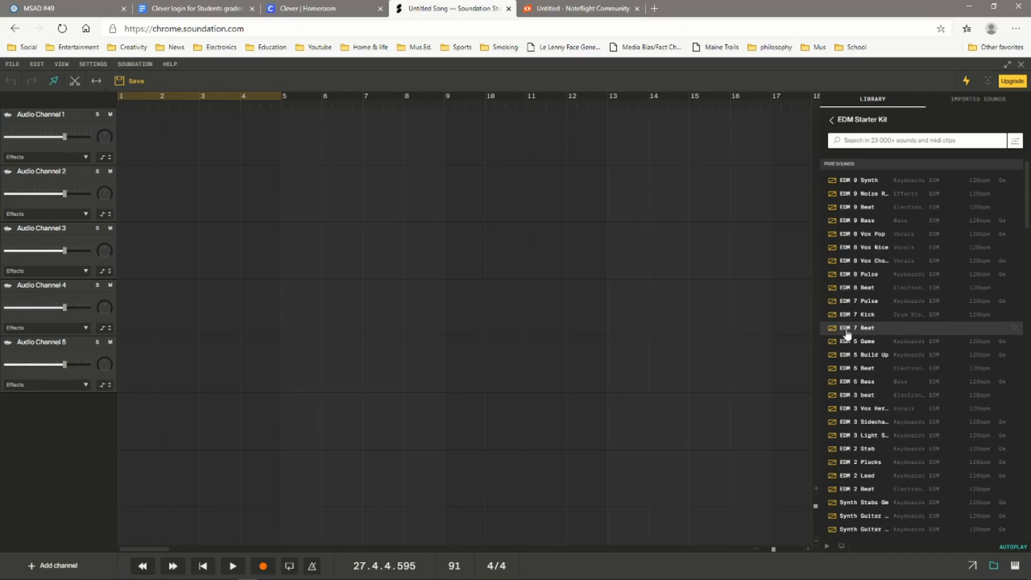
scroll(838, 370, down, 5)
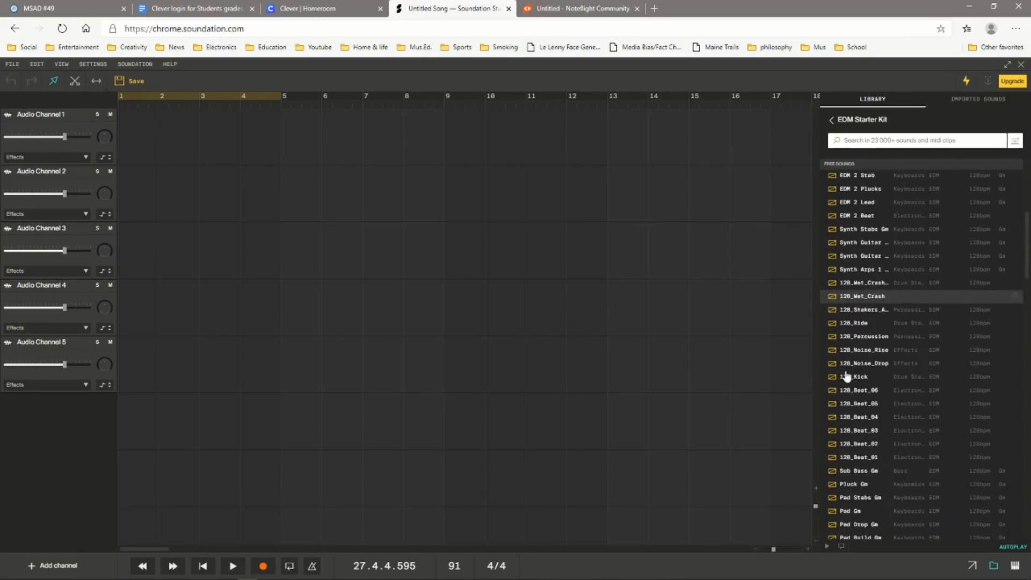
scroll(846, 236, up, 5)
scroll(847, 358, down, 5)
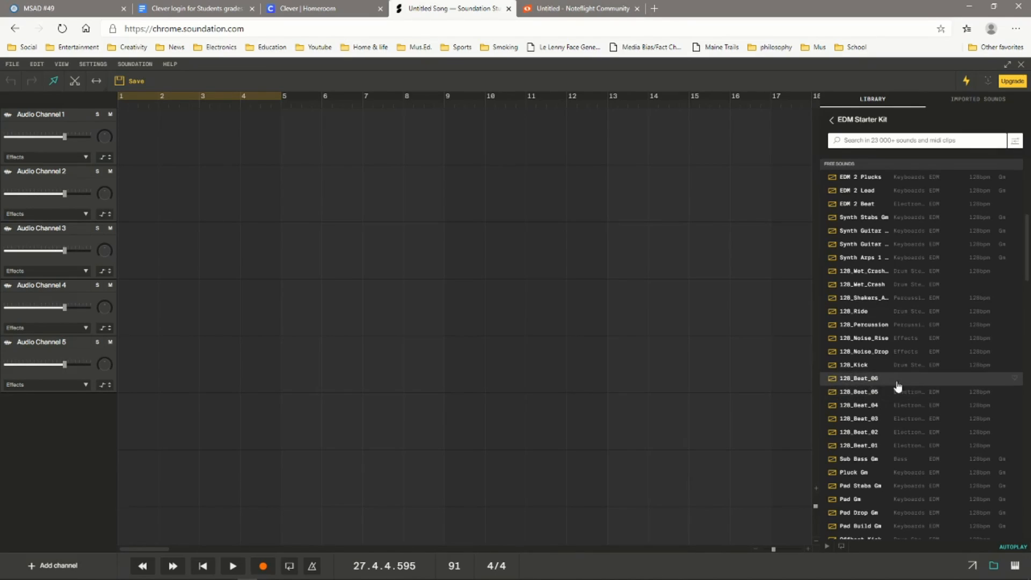
scroll(892, 400, up, 5)
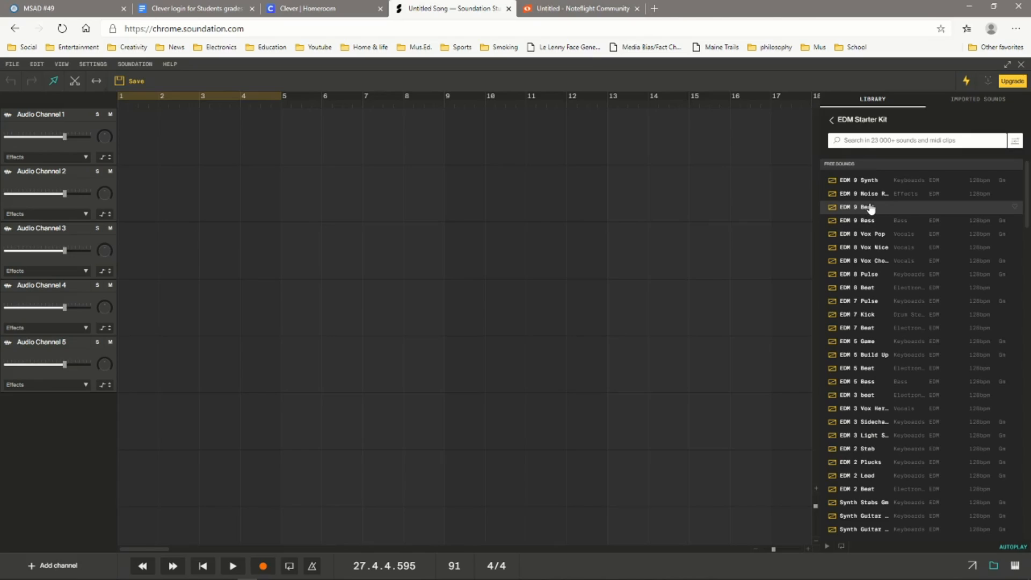
- Preview the EDM 9 Beat loop and place it at bar 1 of Audio Channel 1
click(869, 208)
drag(866, 209, 147, 152)
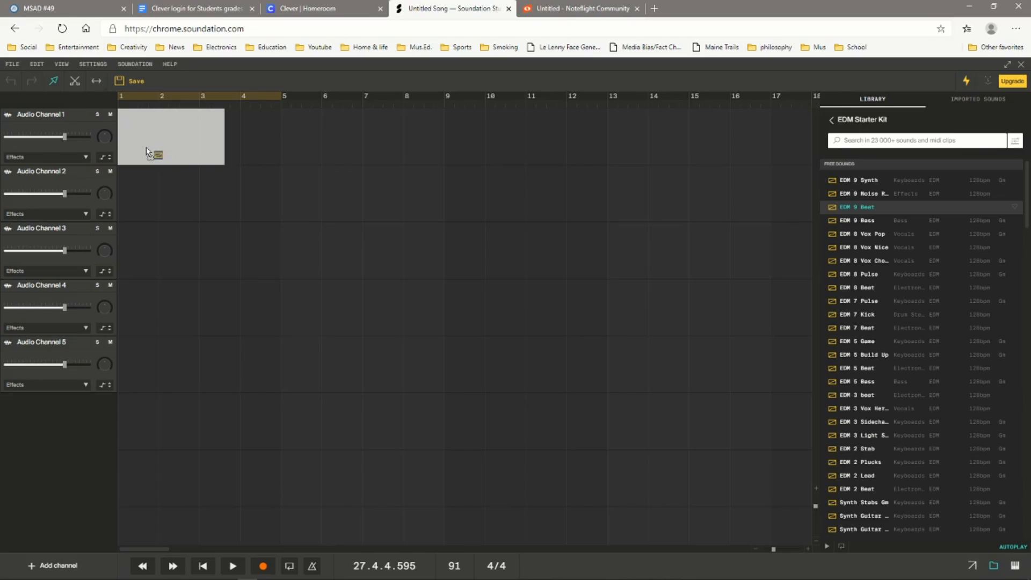
drag(147, 152, 142, 146)
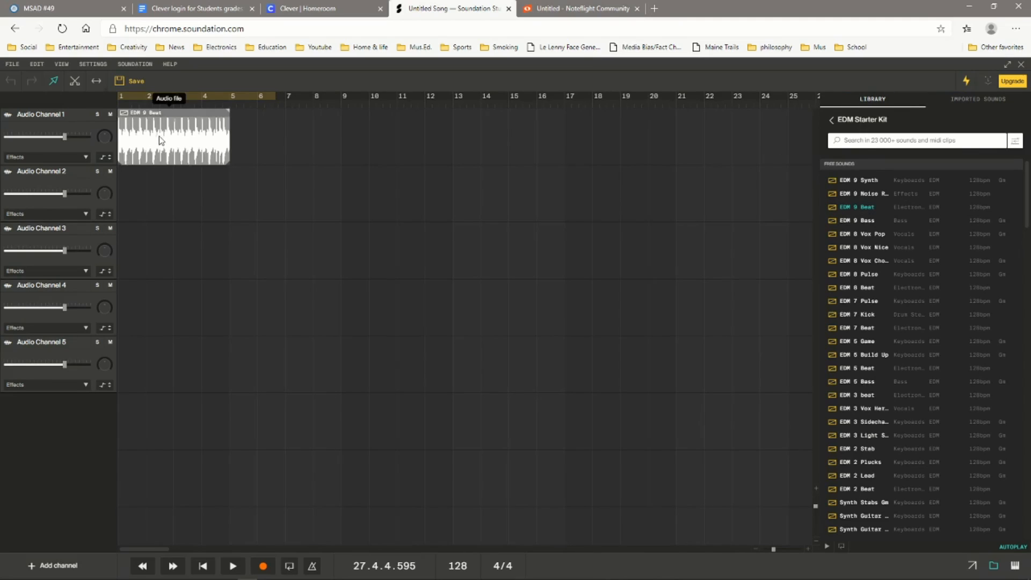
- Return the playhead to the start of the song and play the EDM 9 Beat clip
click(160, 128)
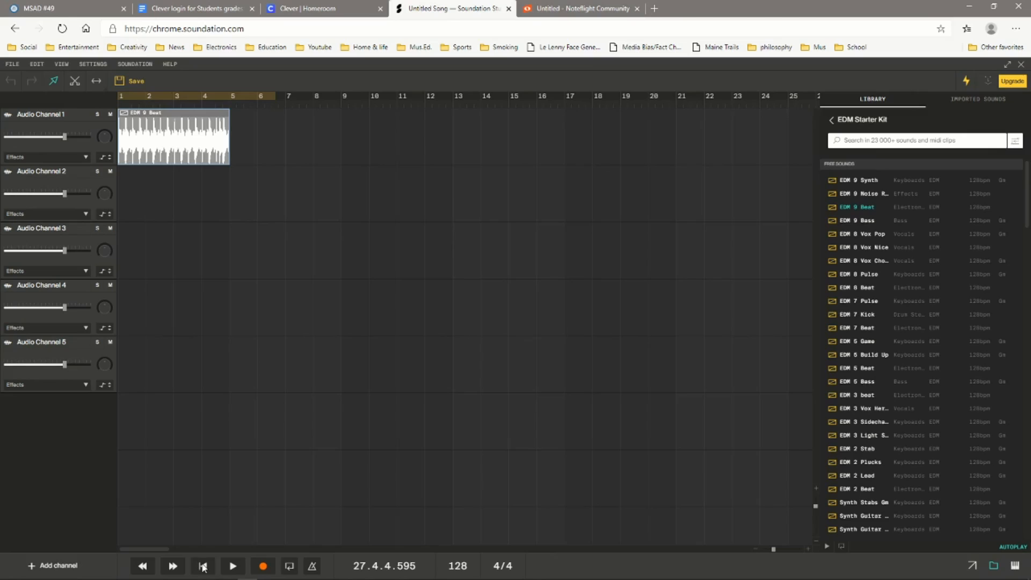
click(235, 568)
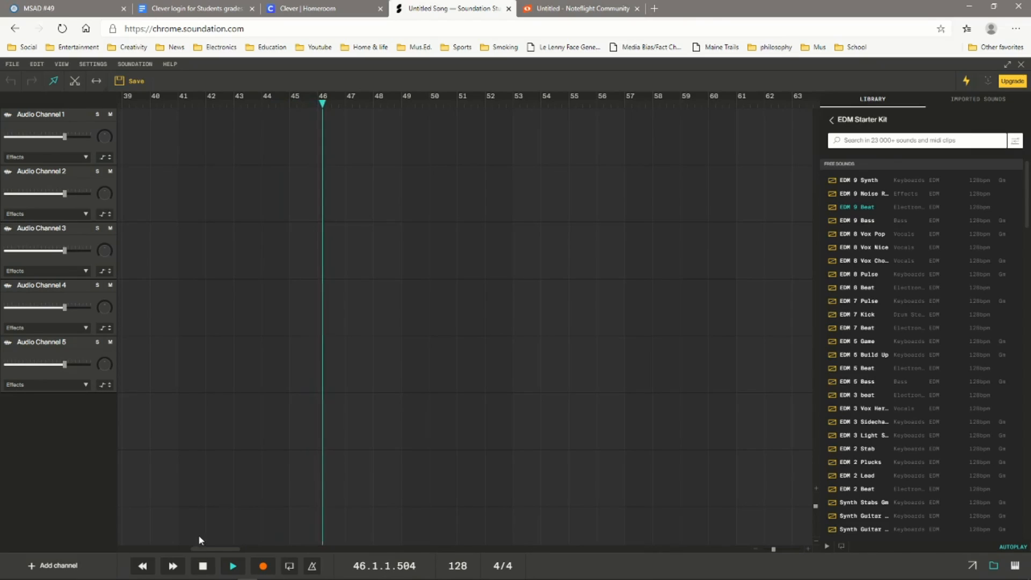
click(204, 567)
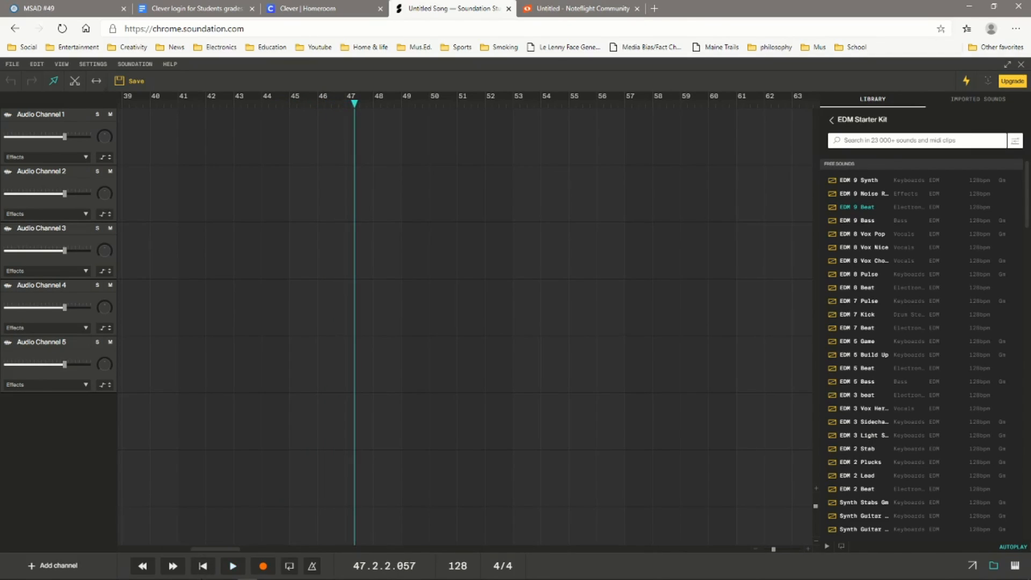
click(203, 568)
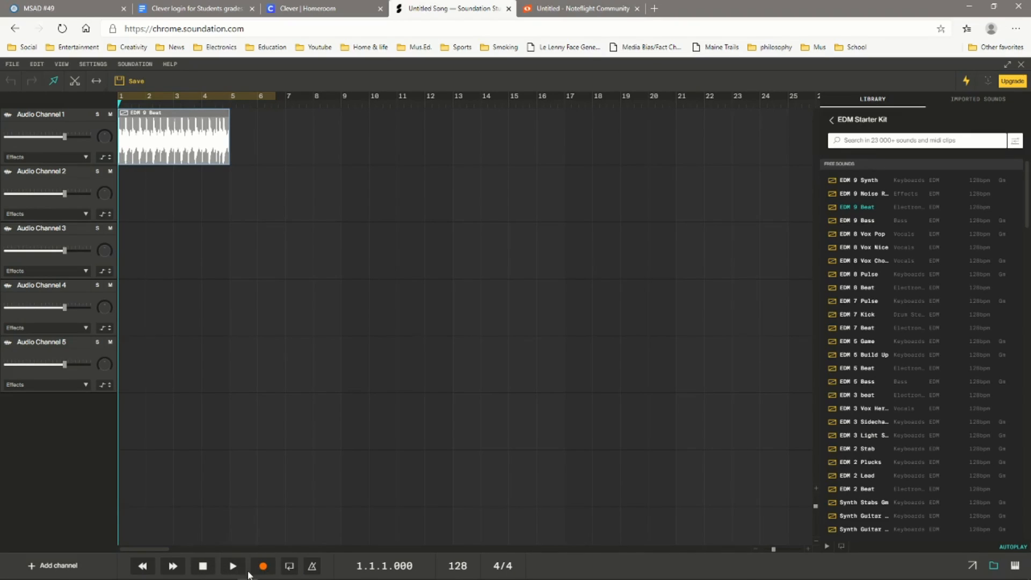
click(232, 566)
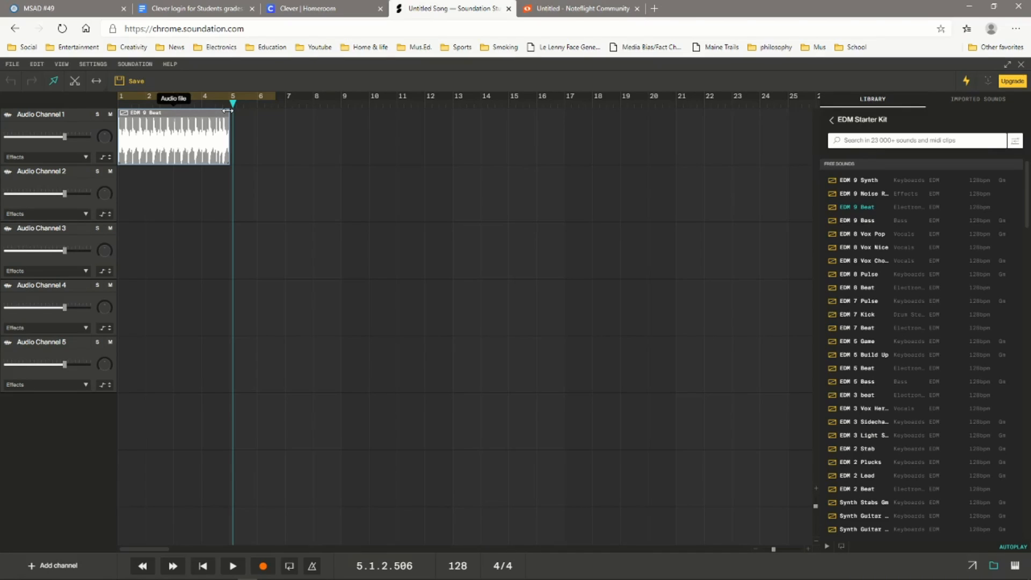
- Extend the EDM 9 Beat clip so it loops past bar 25 on Audio Channel 1
drag(227, 110, 995, 125)
drag(730, 549, 111, 564)
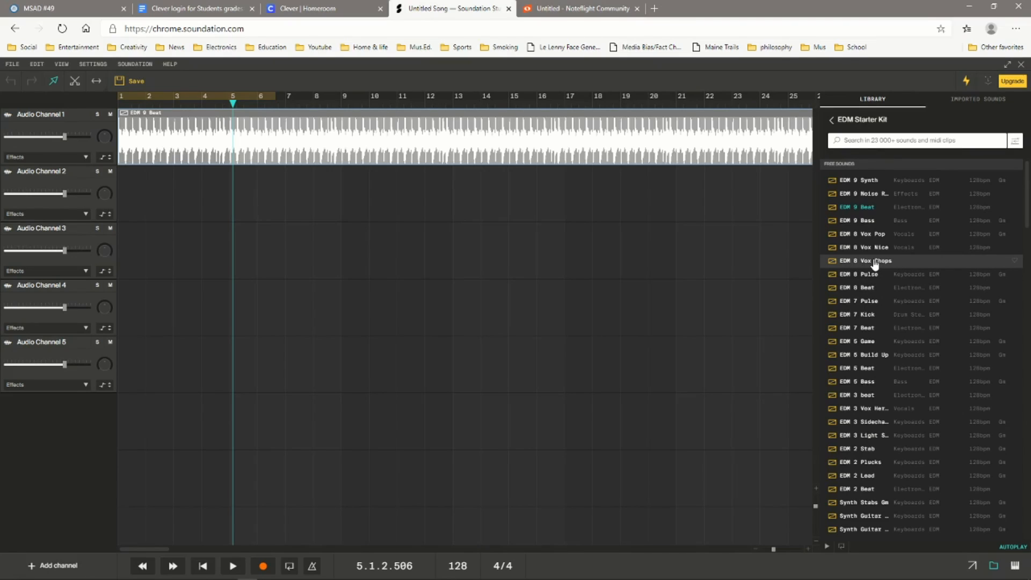
- Preview the EDM 8 Vox Chops loop and place it at bar 3 of Audio Channel 2
click(832, 262)
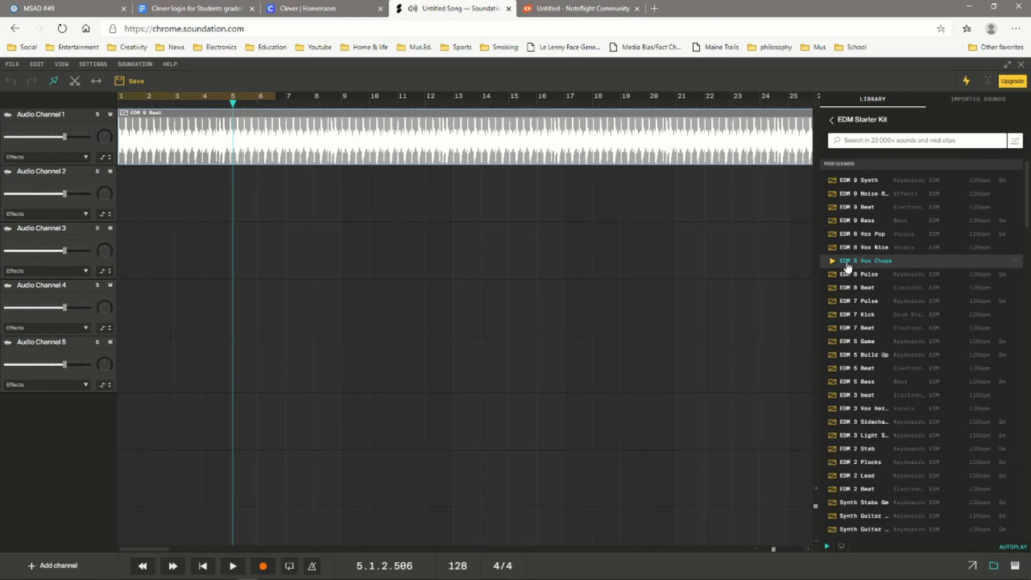
click(858, 267)
drag(857, 267, 228, 203)
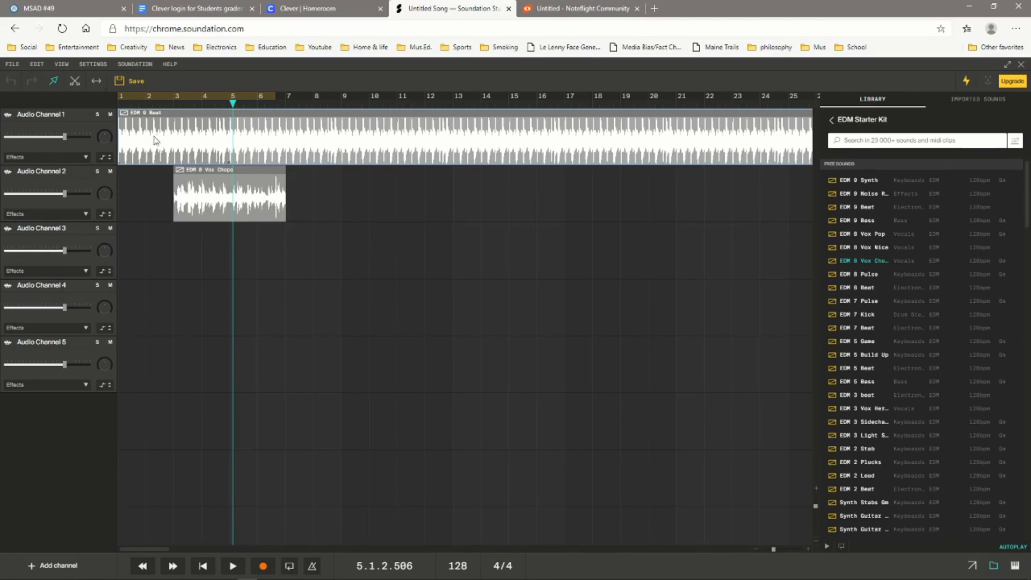
- Switch the loop region in the timeline on and back off
click(177, 99)
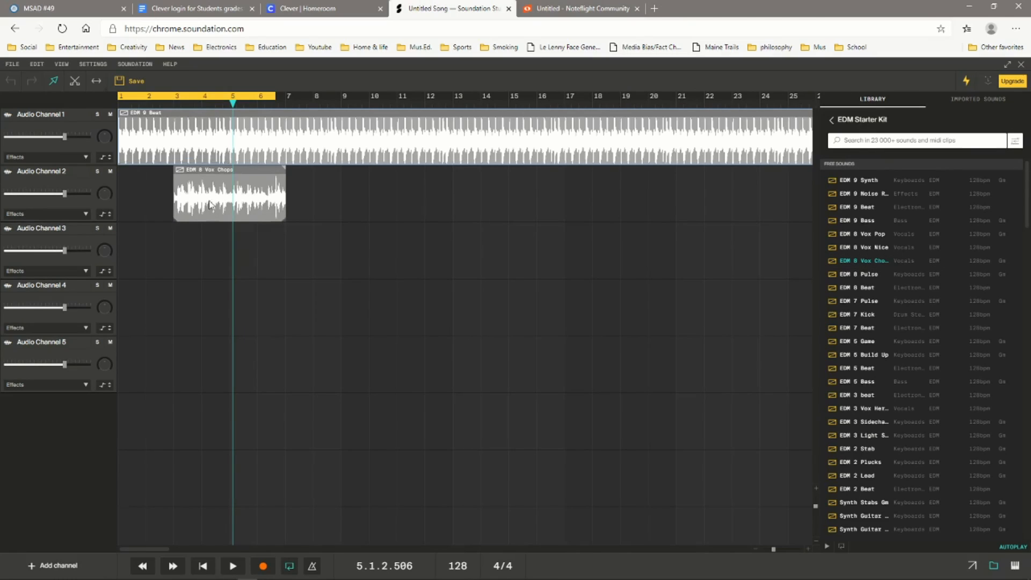
click(191, 98)
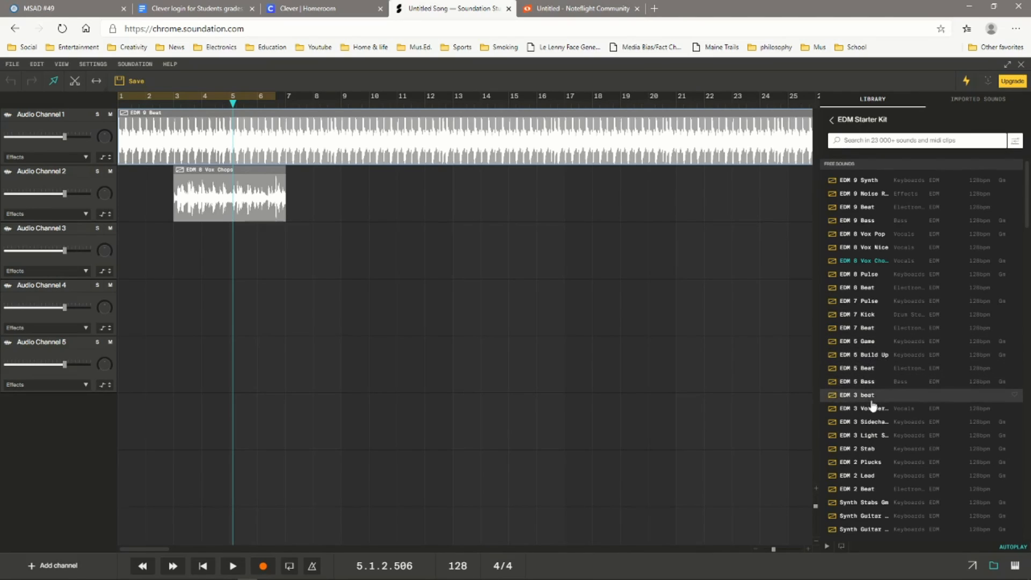
- Preview the 128_Ride and Kick Bass 3 Gm sounds from the EDM Starter Kit
scroll(886, 437, down, 3)
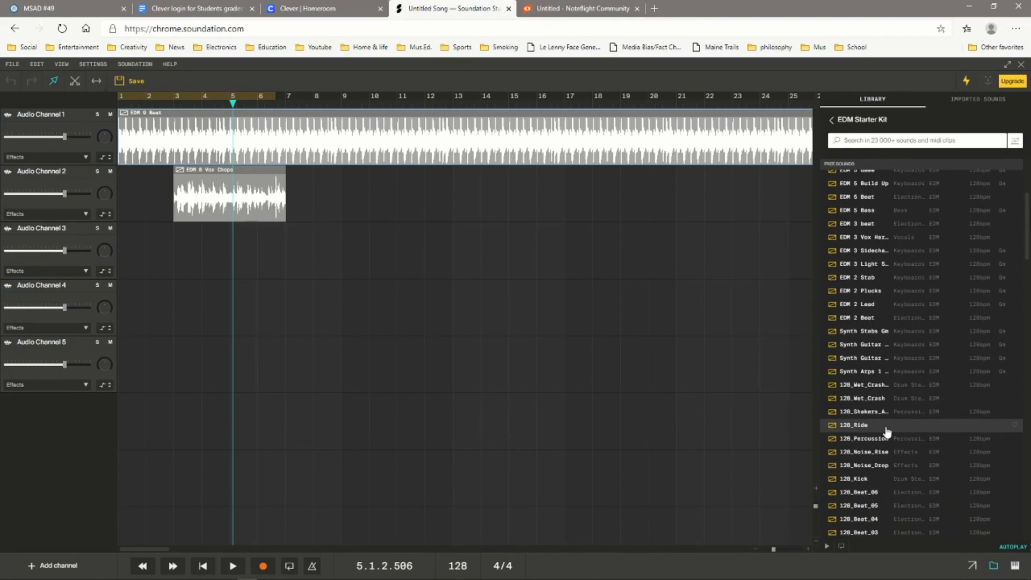
click(867, 428)
click(833, 428)
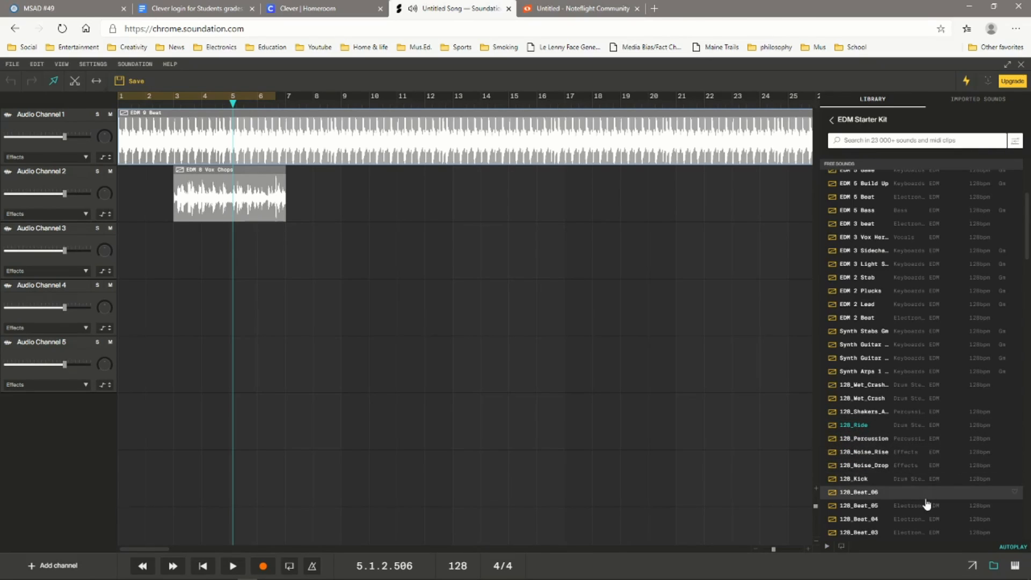
scroll(908, 499, down, 2)
scroll(933, 511, down, 4)
scroll(895, 427, down, 2)
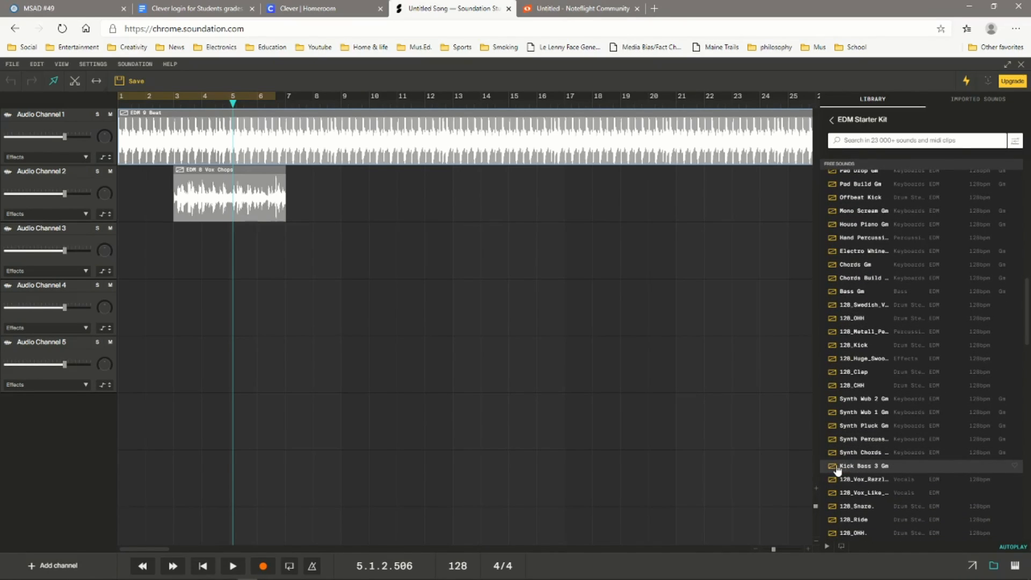
click(838, 469)
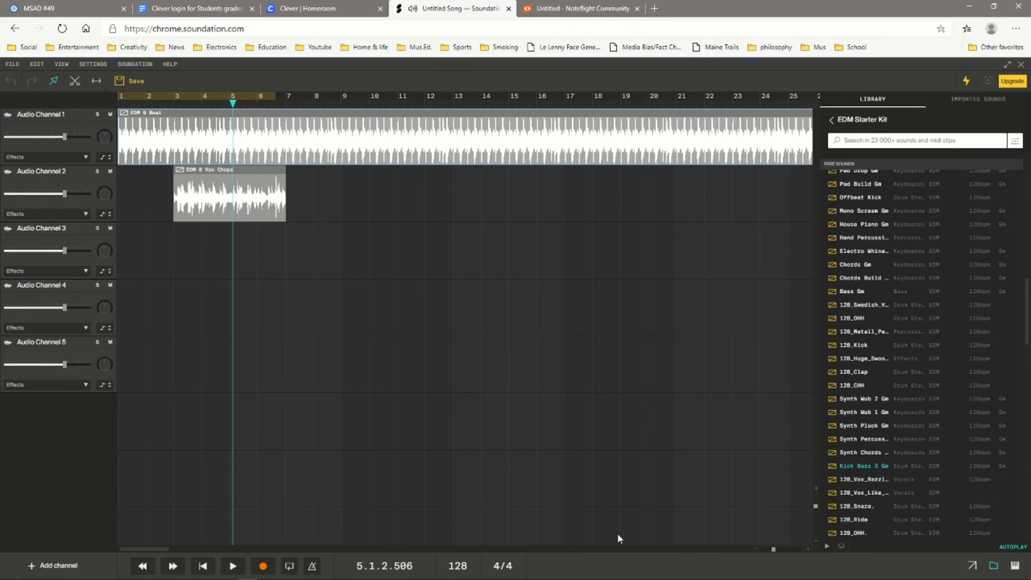
- Preview the Synth Bassline Gm loop and place it at bar 5 of Audio Channel 3
scroll(885, 488, down, 3)
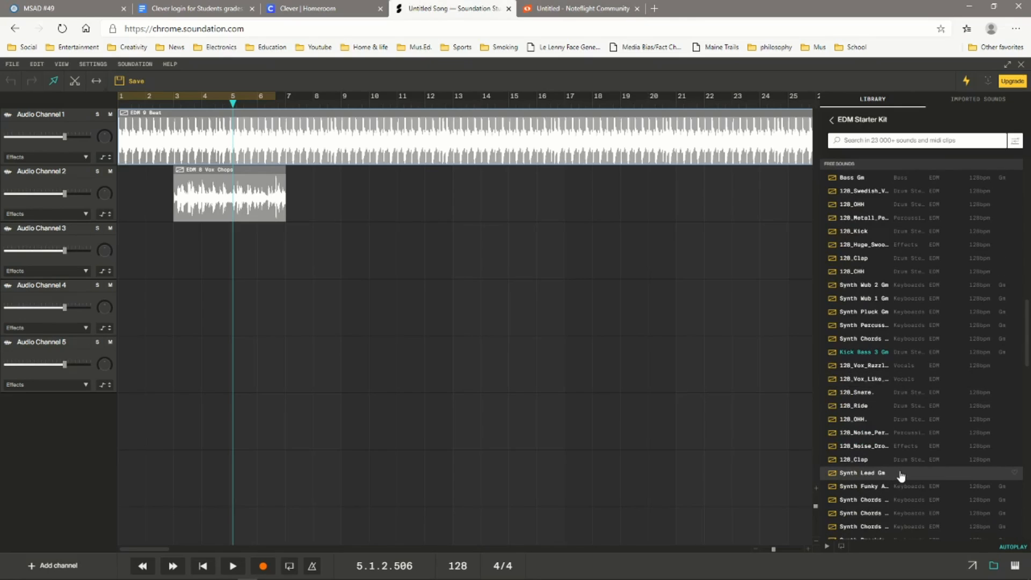
scroll(892, 462, down, 3)
scroll(873, 410, down, 2)
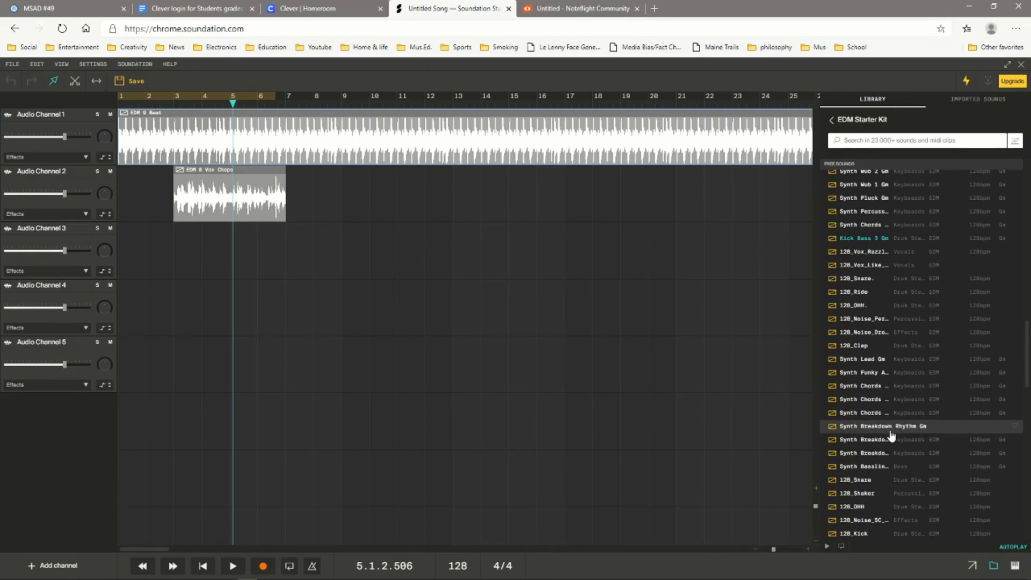
click(832, 411)
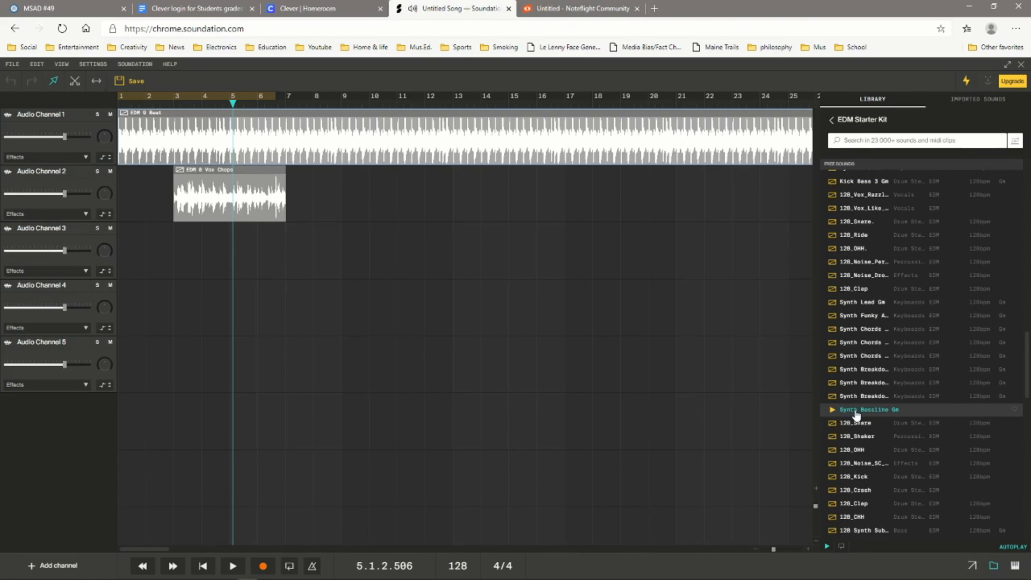
scroll(883, 420, down, 2)
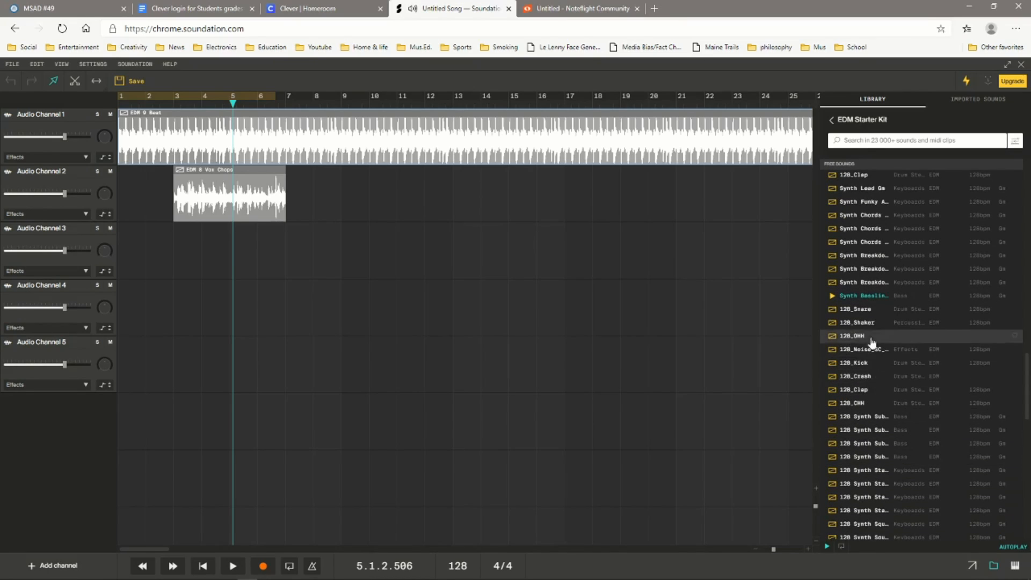
drag(863, 295, 307, 248)
click(832, 297)
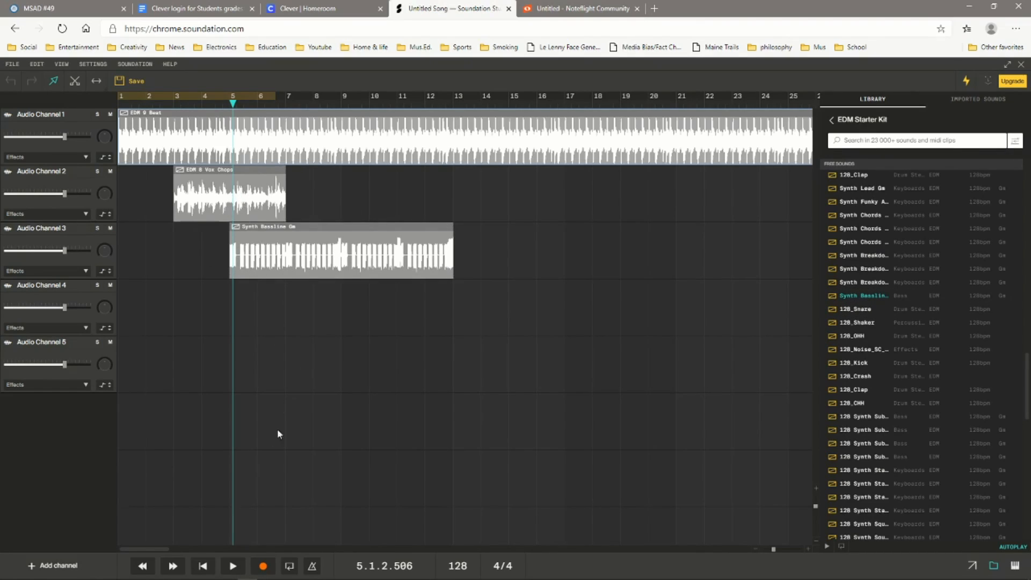
- Extend the EDM 8 Vox Chops and Synth Bassline Gm clips so both loop to about bar 26
click(280, 194)
drag(280, 167, 778, 175)
drag(450, 223, 772, 226)
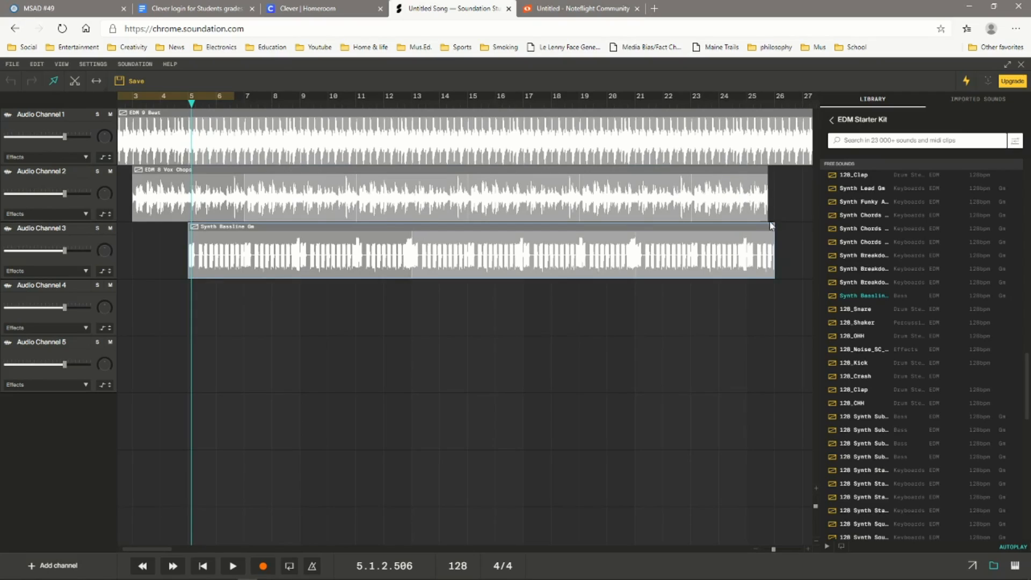
- Play the three-channel arrangement from the start of the song, and stop playback after a few bars
click(201, 566)
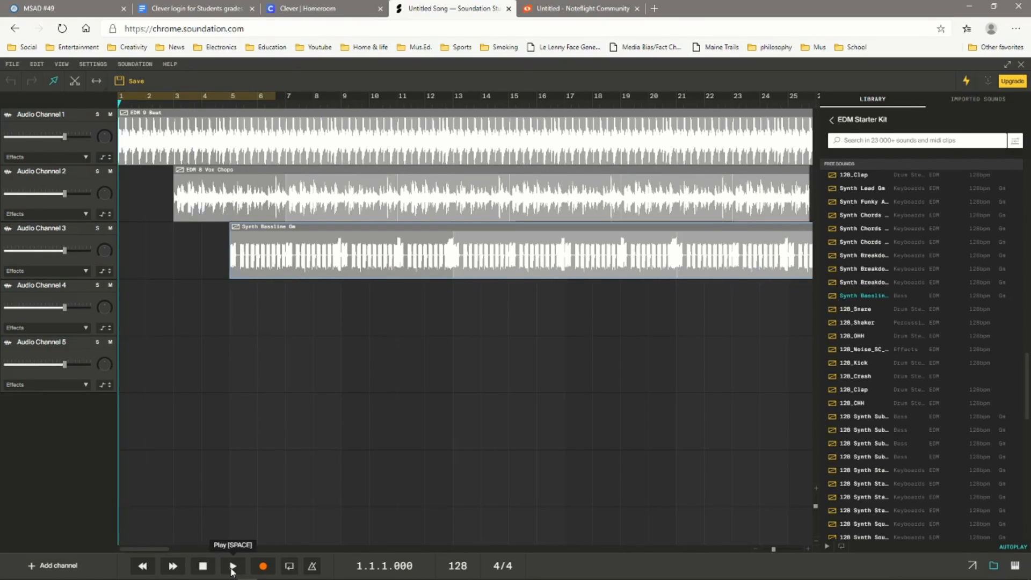
click(232, 569)
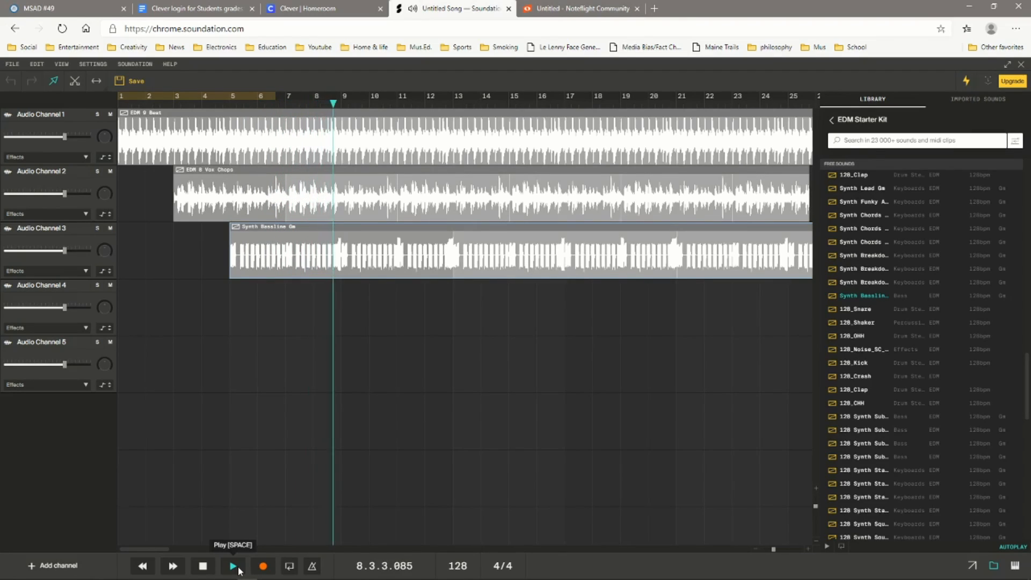
click(203, 566)
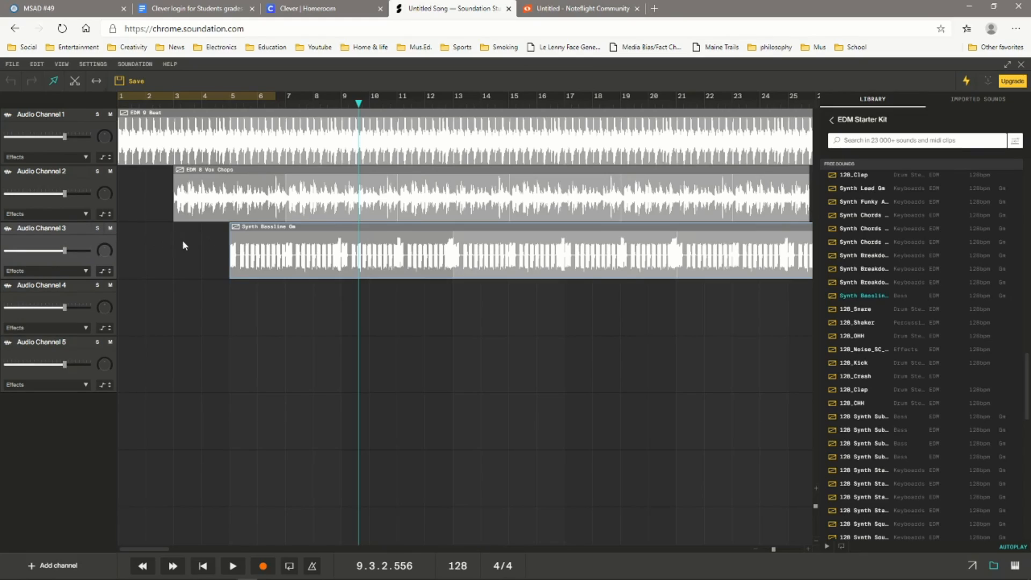
- Lower the volume of Audio Channel 3 to slightly under half
drag(65, 253, 37, 253)
drag(34, 252, 40, 253)
double_click(47, 253)
drag(35, 255, 40, 254)
- Replay the song from the start to check the balance, and lower the volume of Audio Channel 1 slightly
click(203, 569)
click(226, 567)
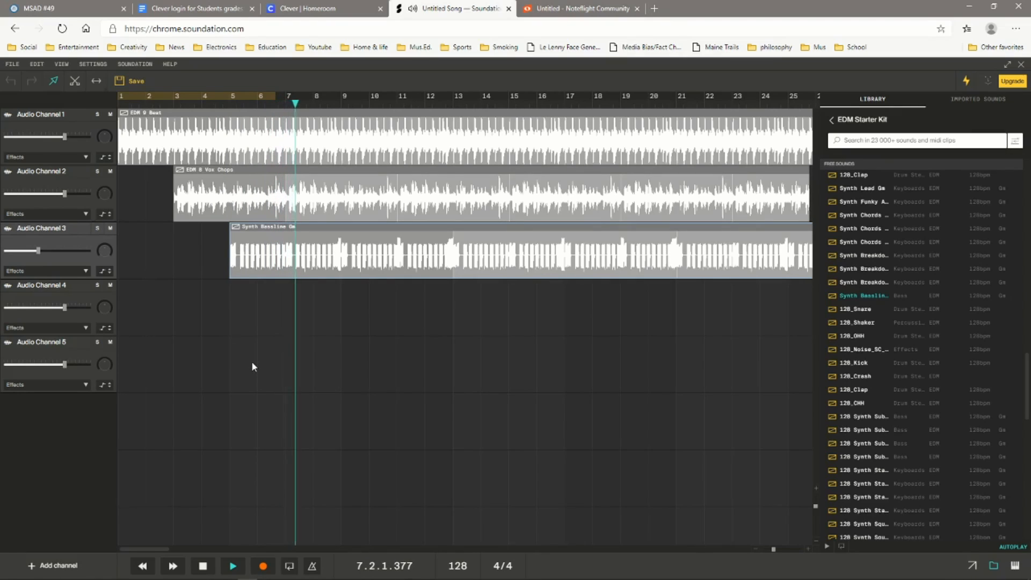
click(204, 567)
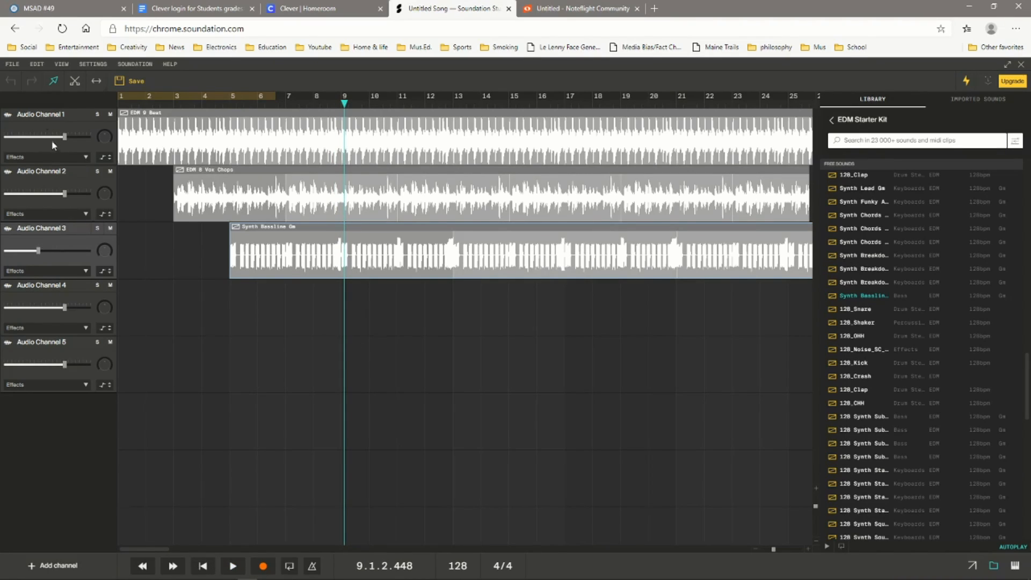
drag(60, 138, 51, 137)
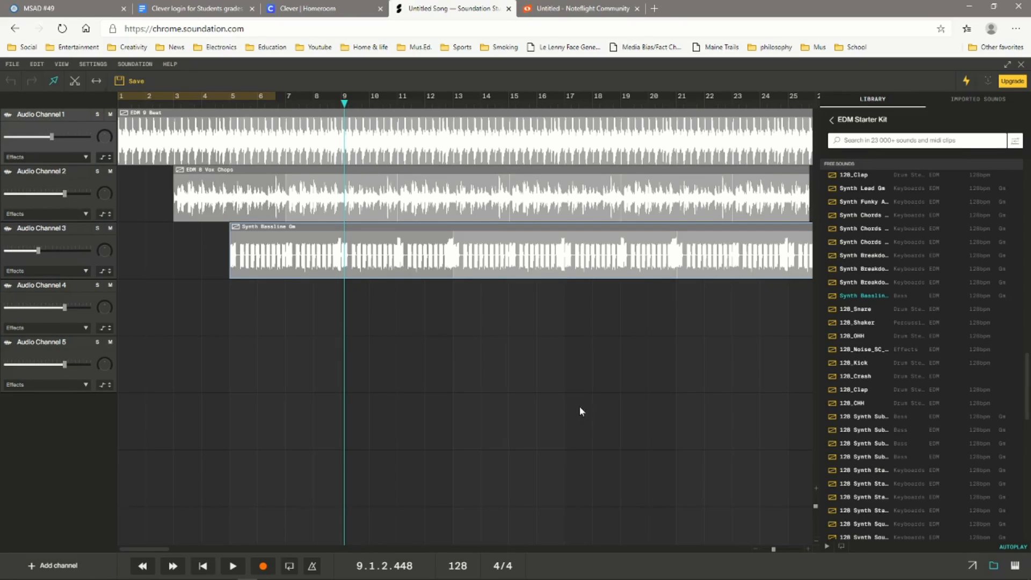
- Place the Synth Saws Lead Gm loop at bar 9 of Audio Channel 4 and extend it to bar 21
scroll(905, 385, down, 6)
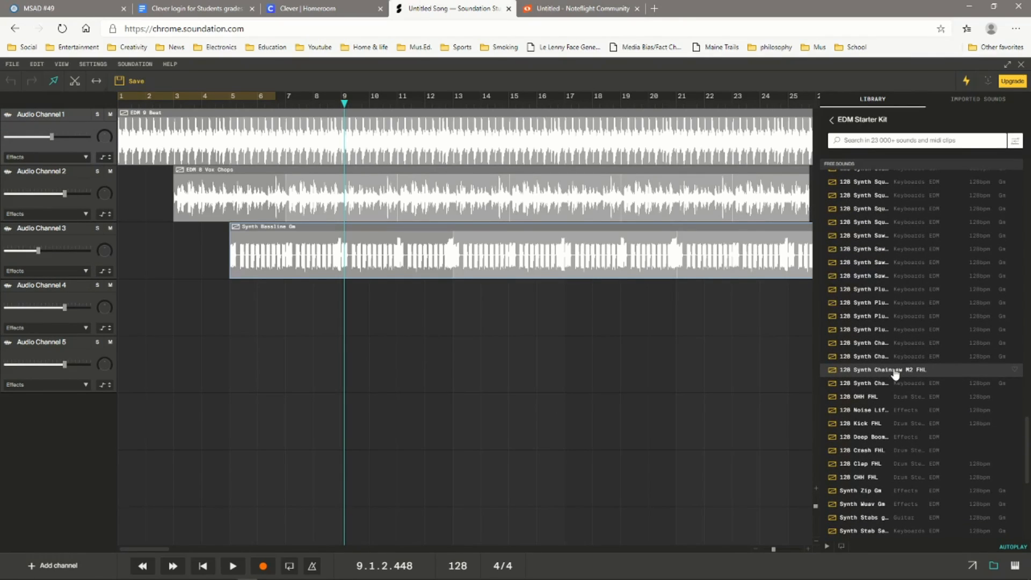
scroll(895, 374, down, 3)
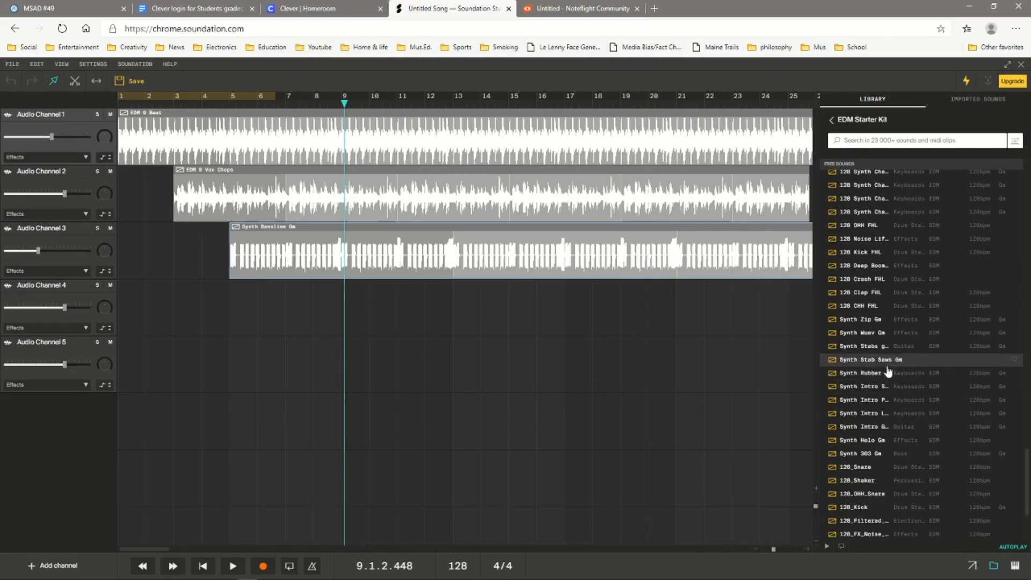
scroll(903, 428, down, 5)
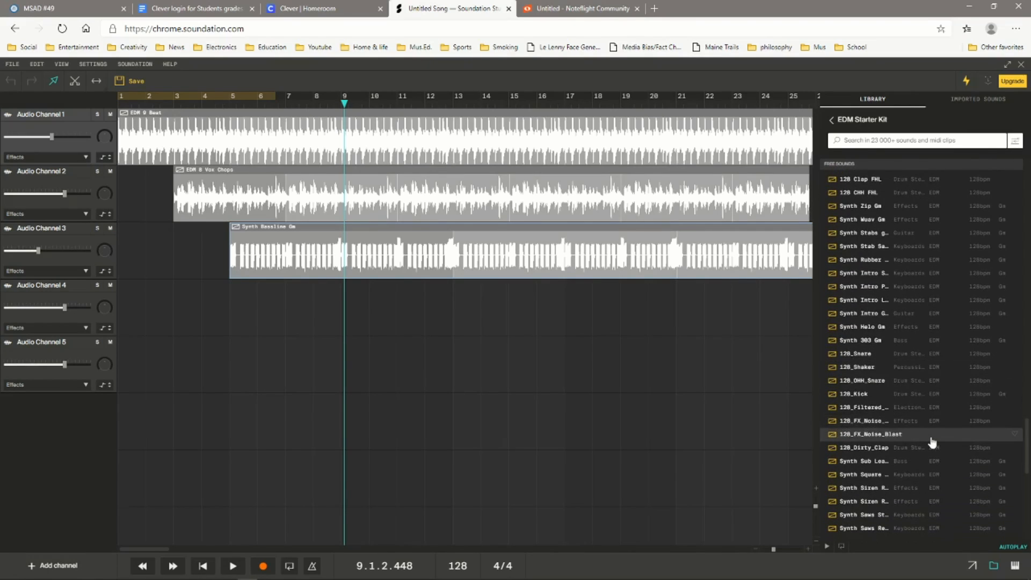
scroll(931, 444, down, 1)
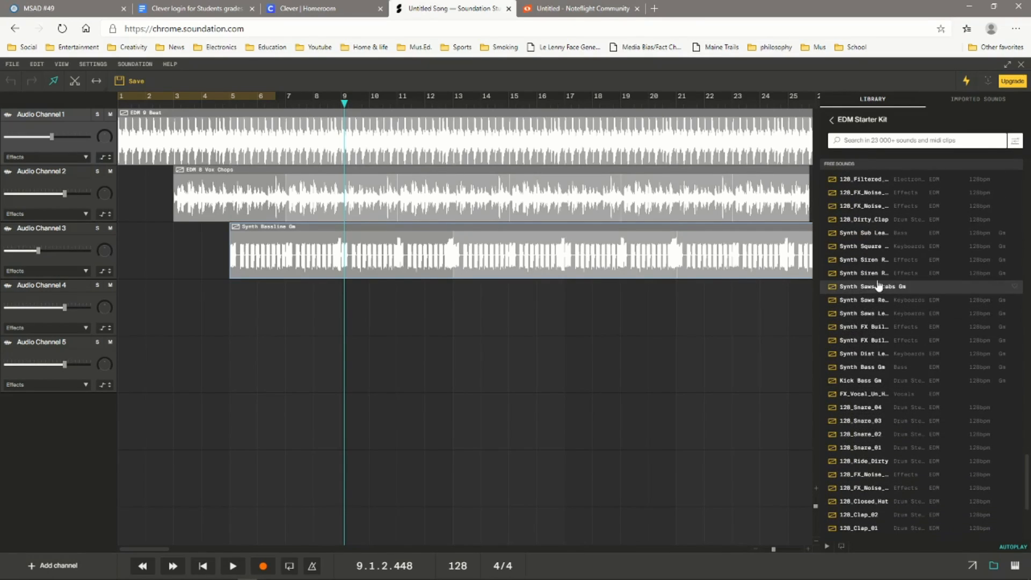
click(835, 316)
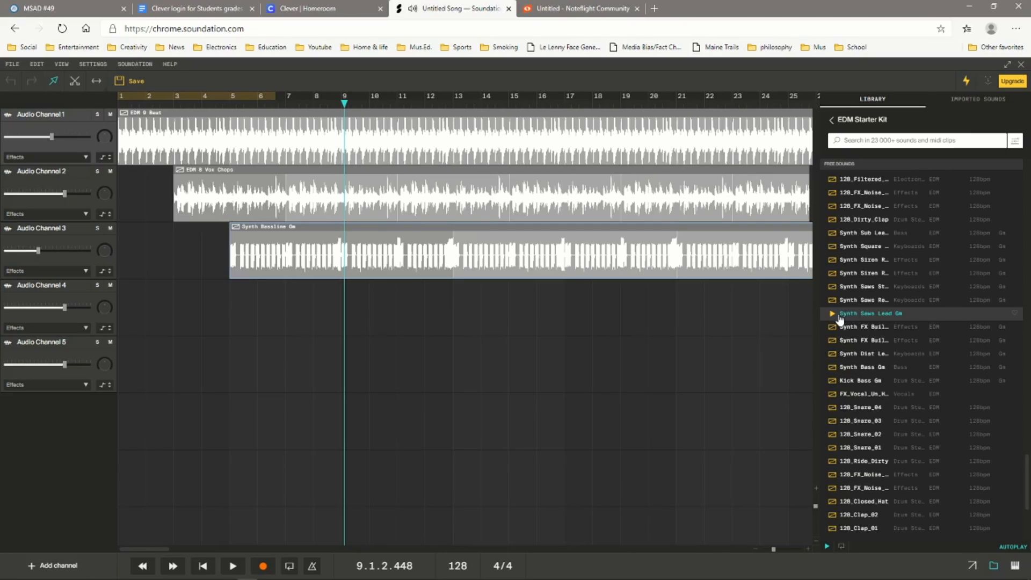
drag(865, 318, 424, 326)
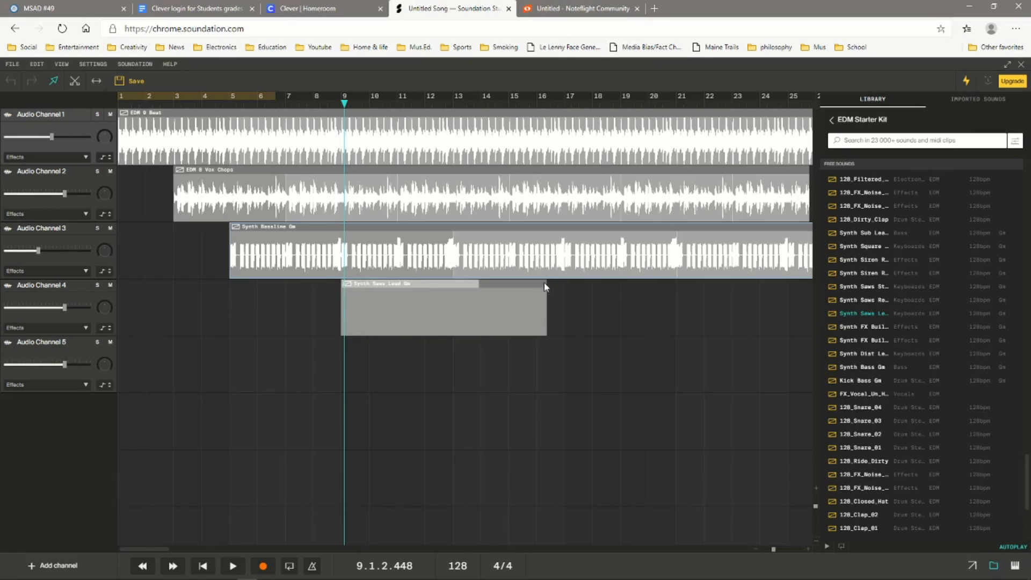
drag(562, 288, 677, 291)
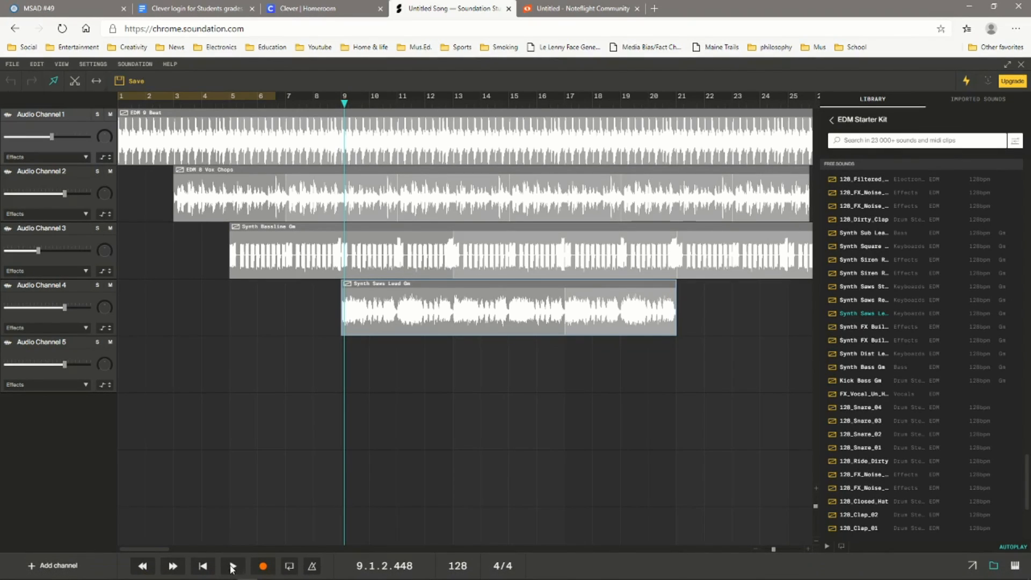
- Play the song to hear the Synth Saws Lead Gm clip together with the other channels
click(223, 97)
click(229, 567)
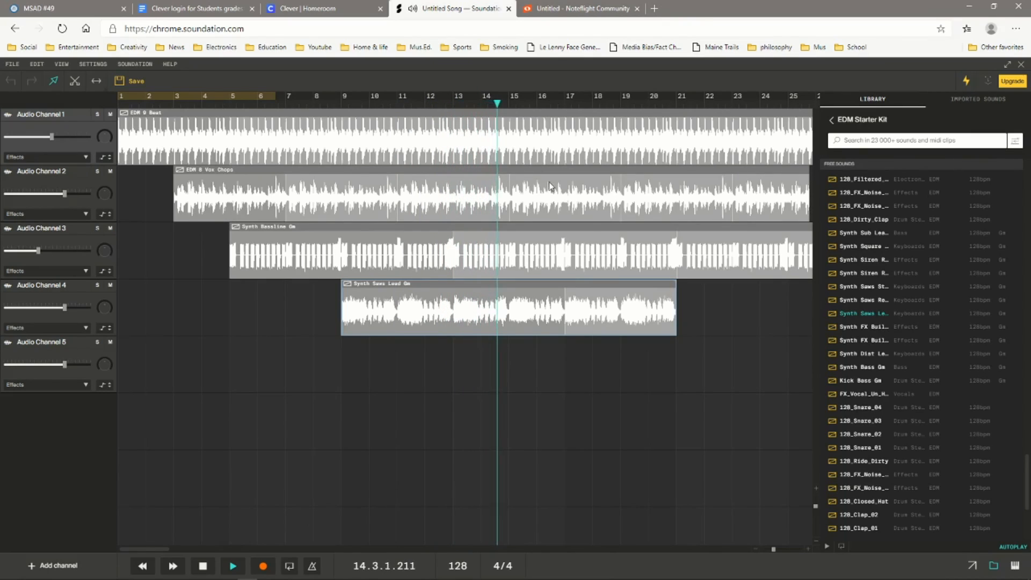
- Browse the remaining EDM Starter Kit sounds, and open the list of all sounds in the library
scroll(927, 468, down, 2)
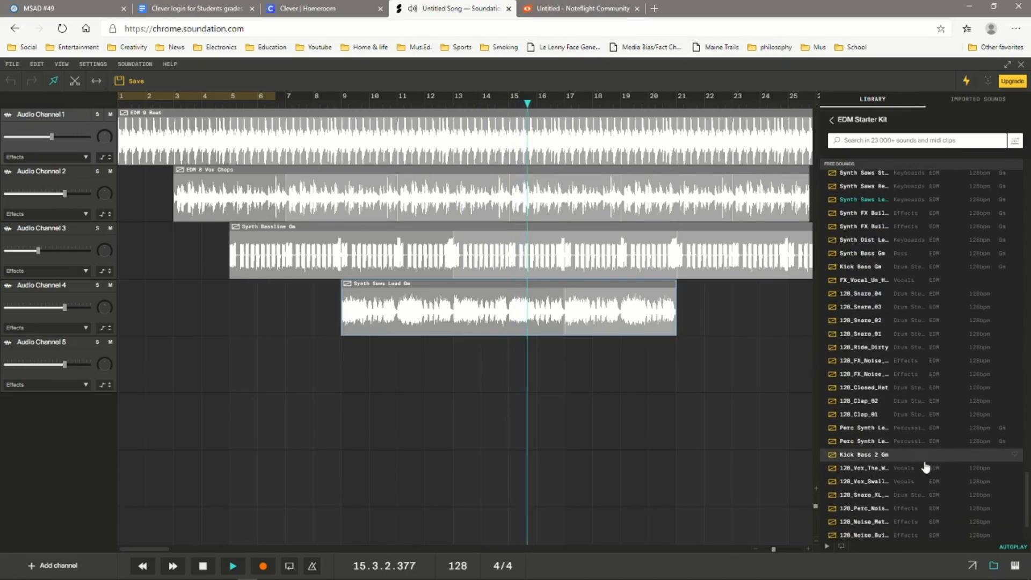
scroll(925, 463, down, 2)
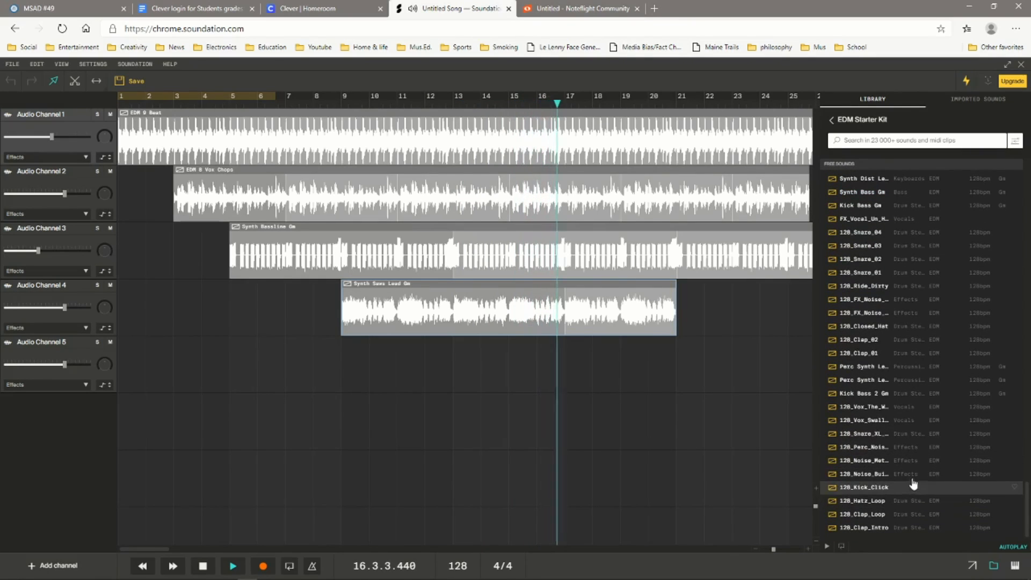
scroll(873, 443, down, 5)
scroll(884, 425, up, 5)
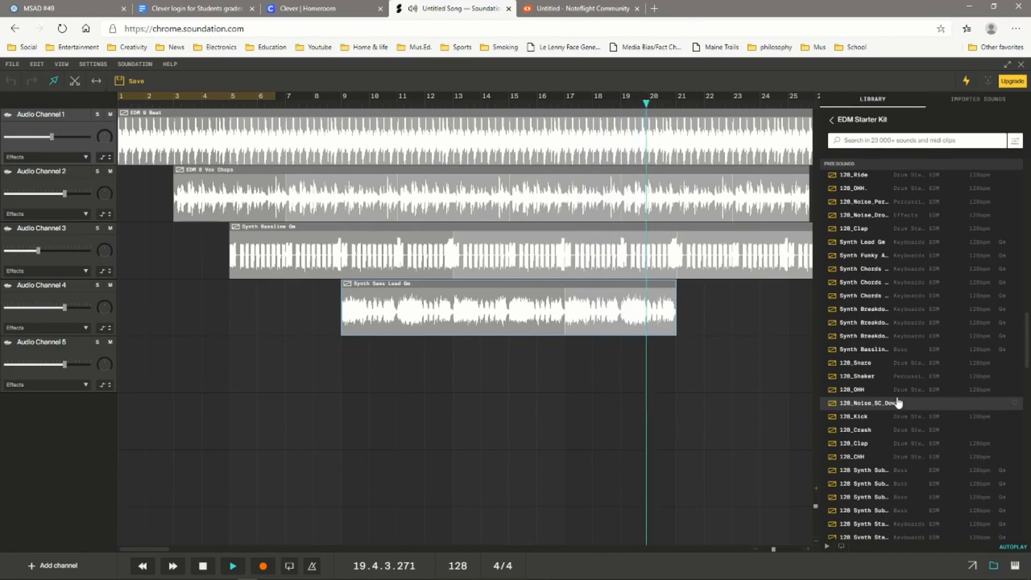
scroll(921, 365, up, 3)
scroll(922, 368, up, 3)
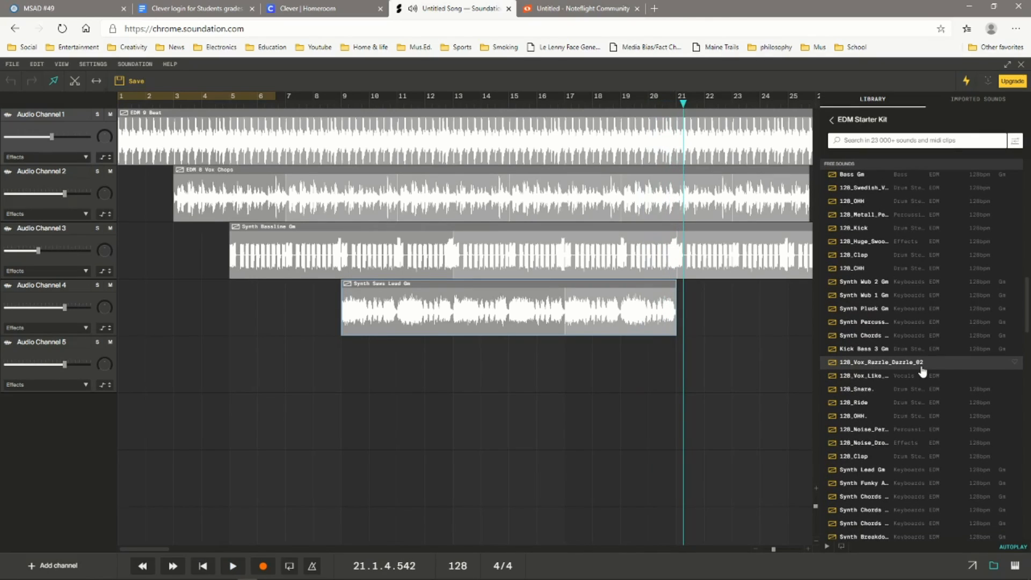
scroll(917, 374, up, 10)
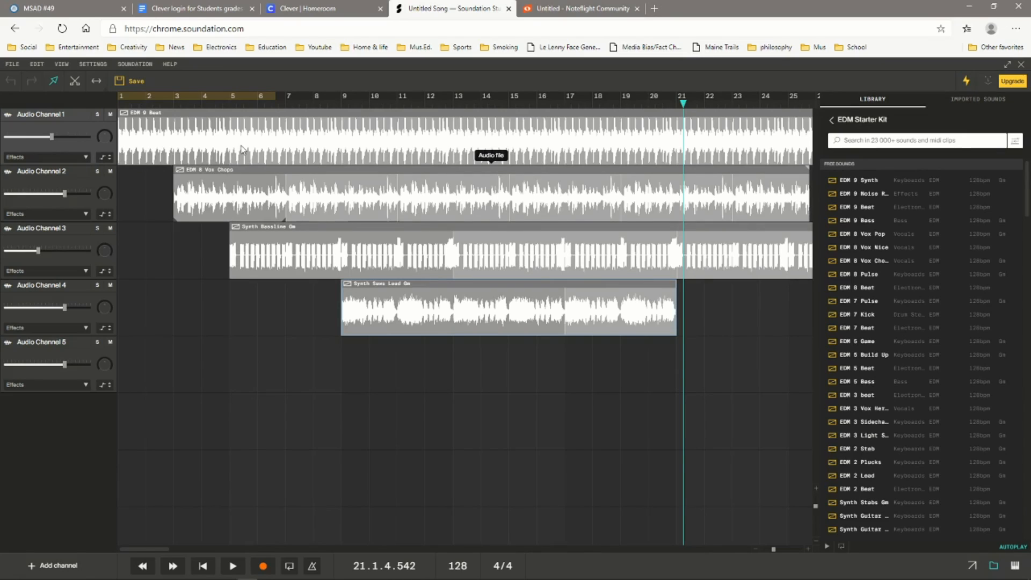
click(833, 120)
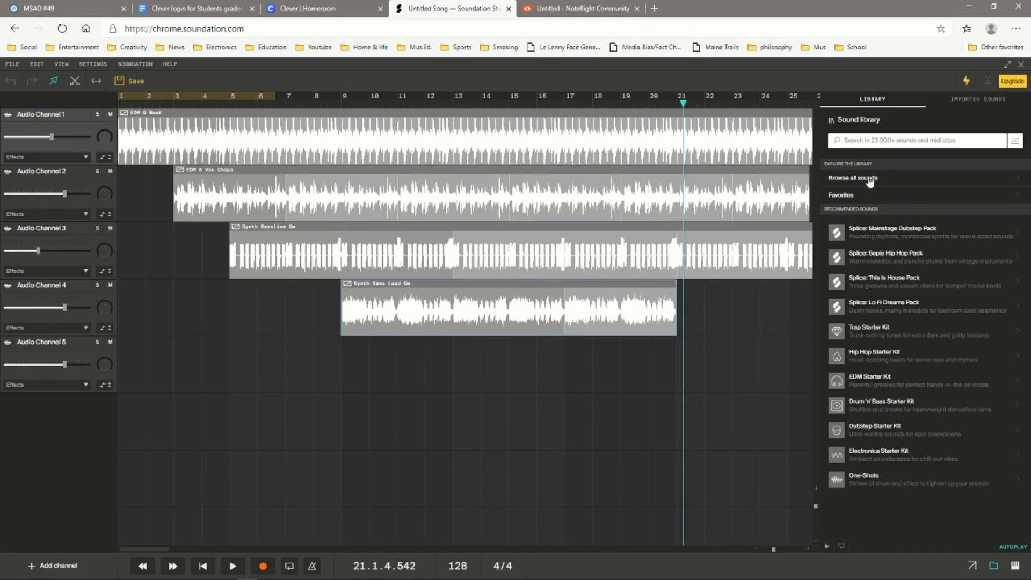
click(871, 180)
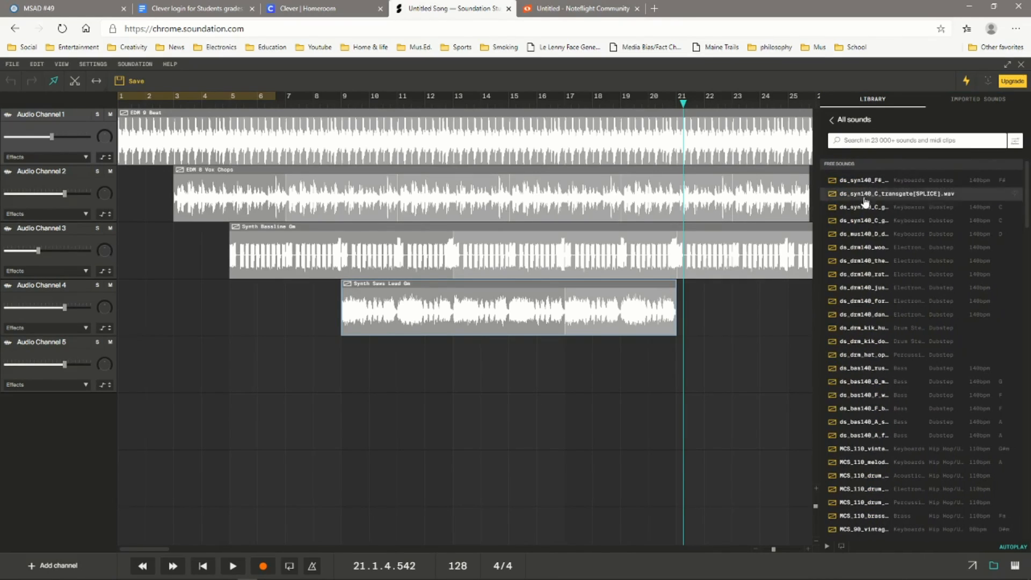
- Open the saved song "beach- bells- concert" and minimise the browser window
click(13, 64)
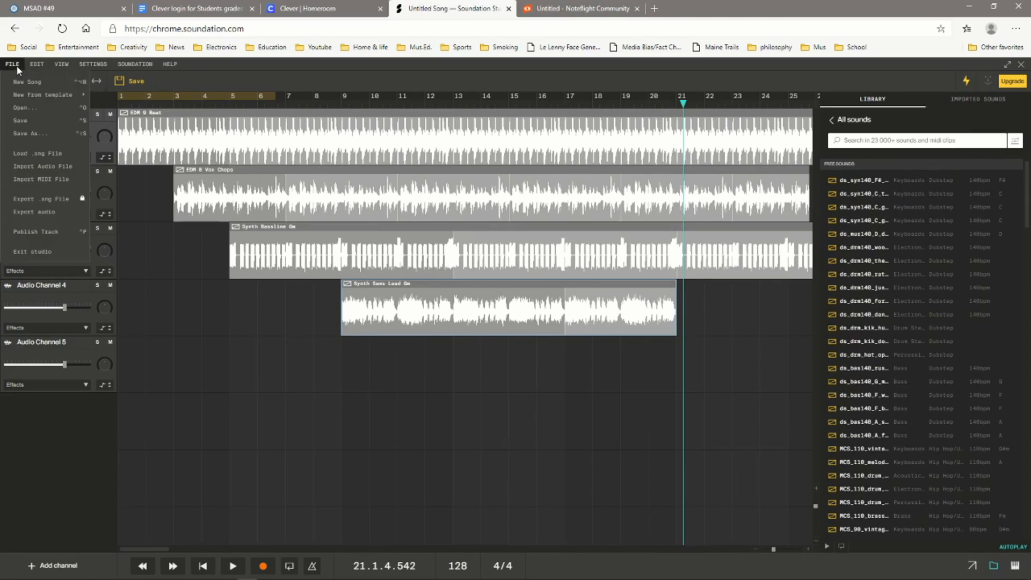
click(72, 112)
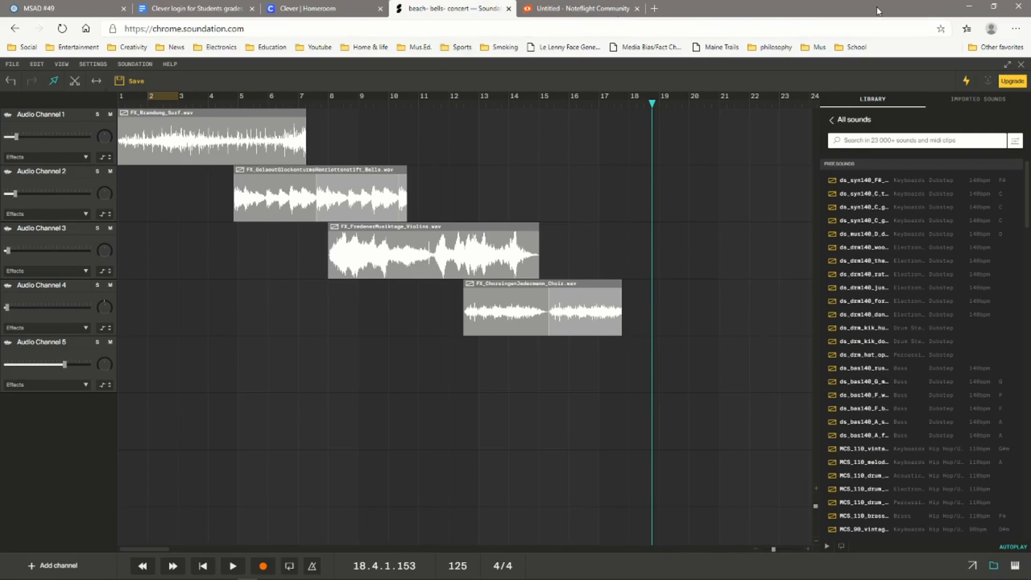
click(967, 8)
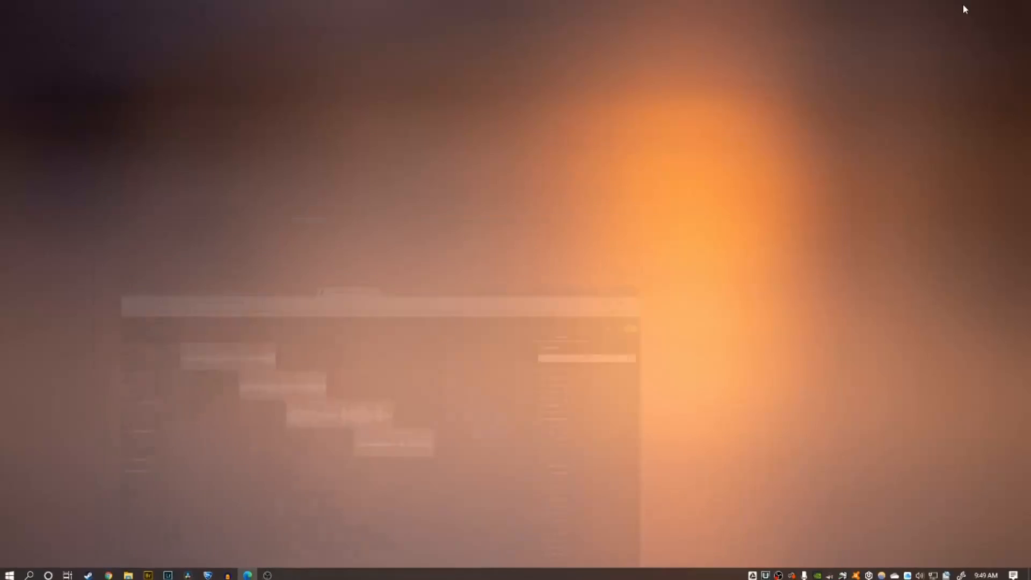